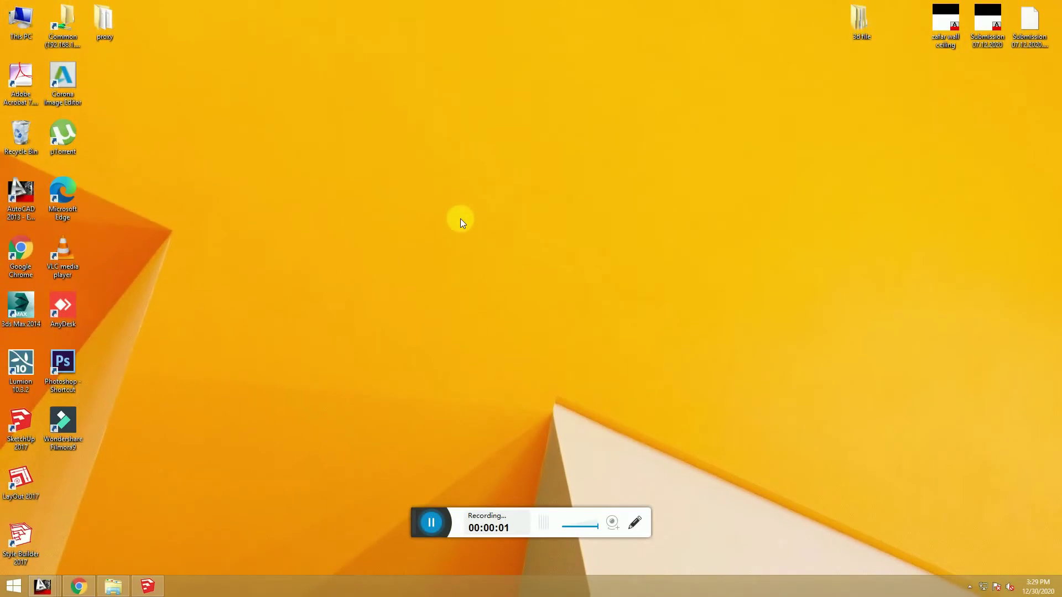
# Refresh the Windows desktop four times, then restore the SketchUp powder room window.
pyautogui.rightClick(437, 180)
pyautogui.click(445, 211)
pyautogui.rightClick(445, 210)
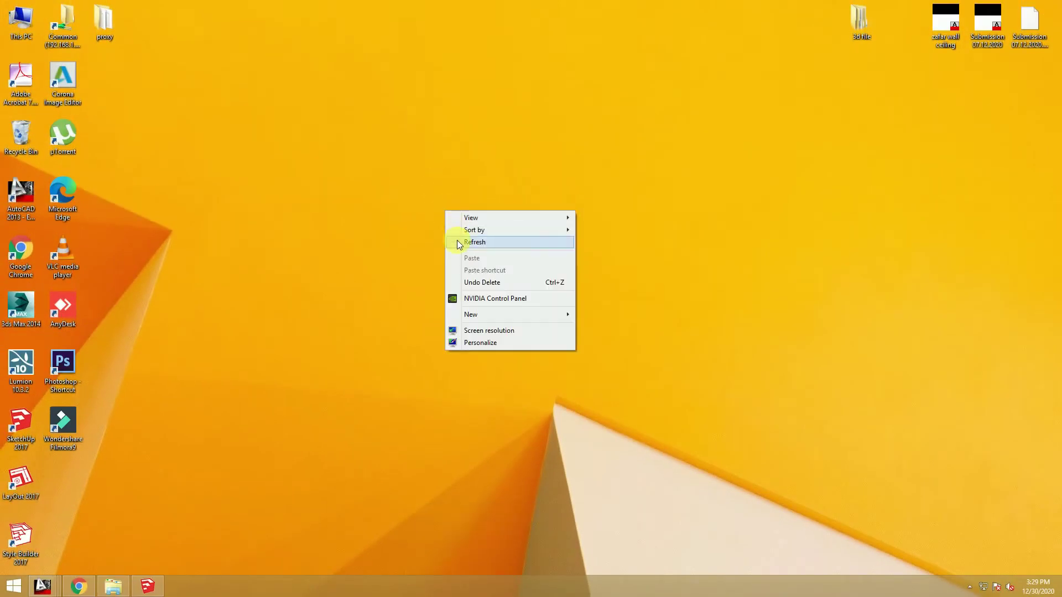
pyautogui.click(459, 243)
pyautogui.rightClick(459, 244)
pyautogui.click(476, 274)
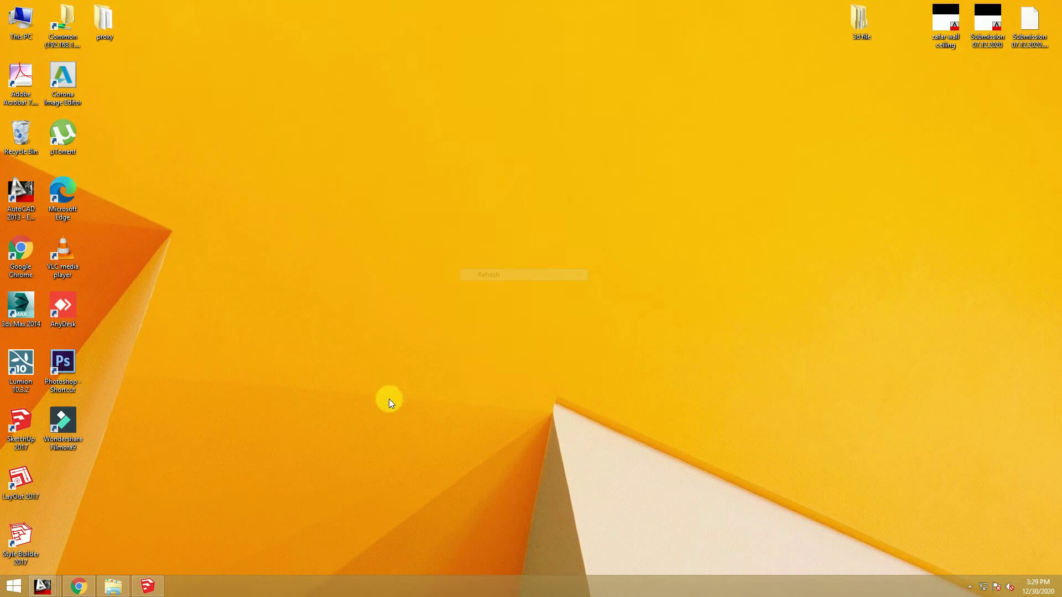
pyautogui.rightClick(420, 224)
pyautogui.click(430, 253)
pyautogui.click(142, 587)
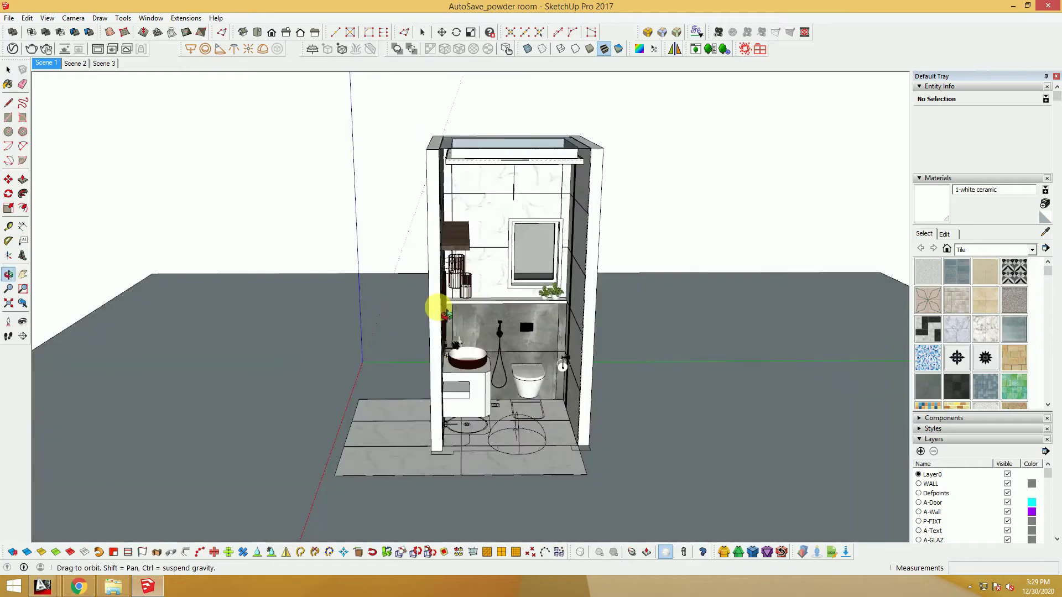
# Orbit and zoom the powder room model through top-down and straight front views.
pyautogui.moveTo(443, 310)
pyautogui.mouseDown()
pyautogui.moveTo(740, 264)
pyautogui.moveTo(450, 332)
pyautogui.moveTo(502, 178)
pyautogui.mouseUp()
pyautogui.scroll(5, 450, 332)
pyautogui.scroll(2, 445, 306)
pyautogui.press('space')
pyautogui.moveTo(503, 178)
pyautogui.mouseDown(button='middle')
pyautogui.moveTo(506, 380)
pyautogui.moveTo(509, 160)
pyautogui.moveTo(579, 271)
pyautogui.mouseUp(button='middle')
pyautogui.press('o')
pyautogui.moveTo(579, 271)
pyautogui.mouseDown()
pyautogui.moveTo(520, 296)
pyautogui.moveTo(603, 440)
pyautogui.mouseUp()
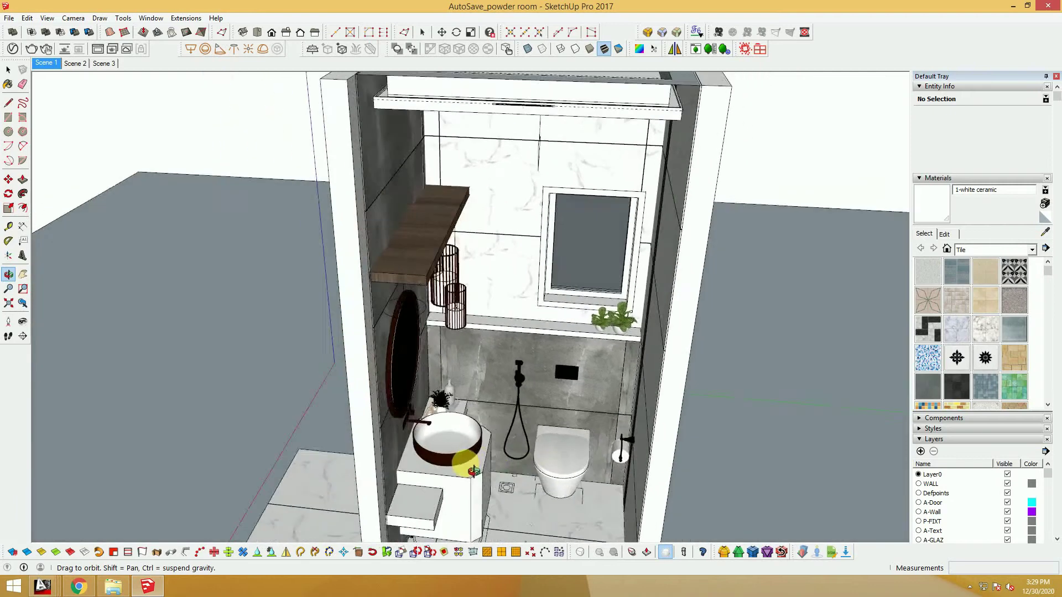
# Orbit out to an elevated overhead view, then settle on a lower frontal room view.
pyautogui.moveTo(603, 439)
pyautogui.mouseDown(button='middle')
pyautogui.moveTo(476, 457)
pyautogui.moveTo(512, 316)
pyautogui.moveTo(550, 293)
pyautogui.mouseUp(button='middle')
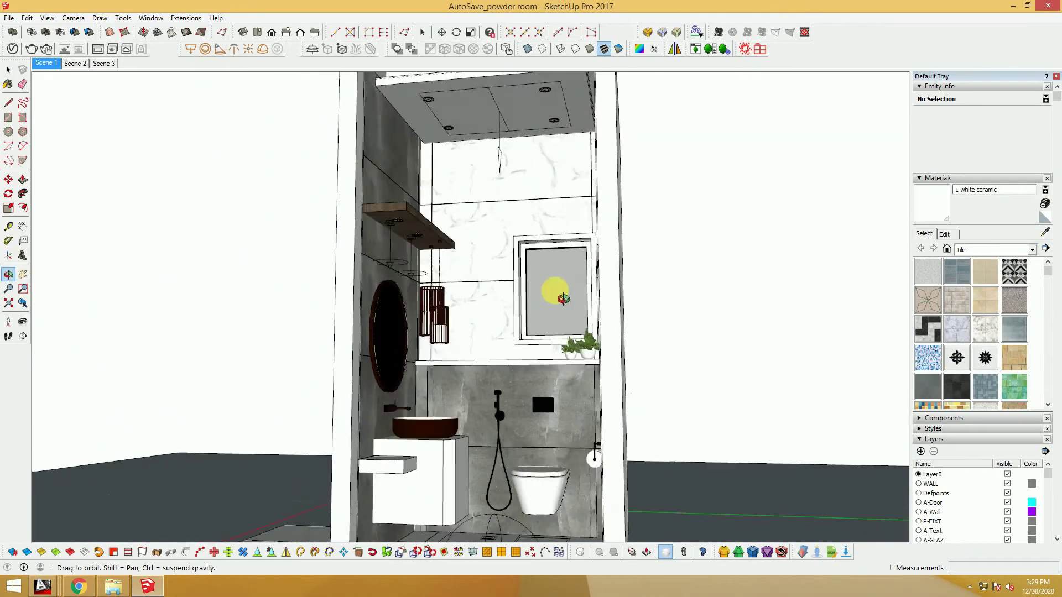
pyautogui.scroll(-3, 526, 372)
pyautogui.scroll(-3, 618, 278)
pyautogui.moveTo(653, 230)
pyautogui.mouseDown(button='middle')
pyautogui.moveTo(351, 484)
pyautogui.moveTo(227, 427)
pyautogui.moveTo(685, 438)
pyautogui.moveTo(824, 380)
pyautogui.moveTo(450, 327)
pyautogui.moveTo(747, 360)
pyautogui.moveTo(515, 359)
pyautogui.moveTo(491, 277)
pyautogui.moveTo(563, 268)
pyautogui.mouseUp(button='middle')
pyautogui.scroll(3, 514, 359)
pyautogui.scroll(-3, 563, 268)
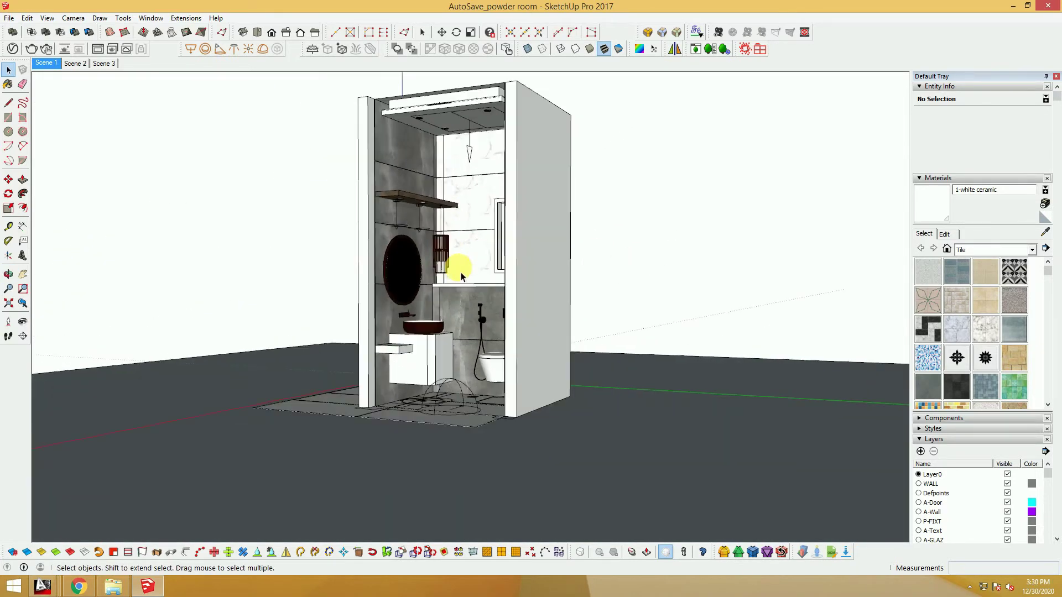
pyautogui.moveTo(347, 234); pyautogui.dragTo(446, 270, button='middle')
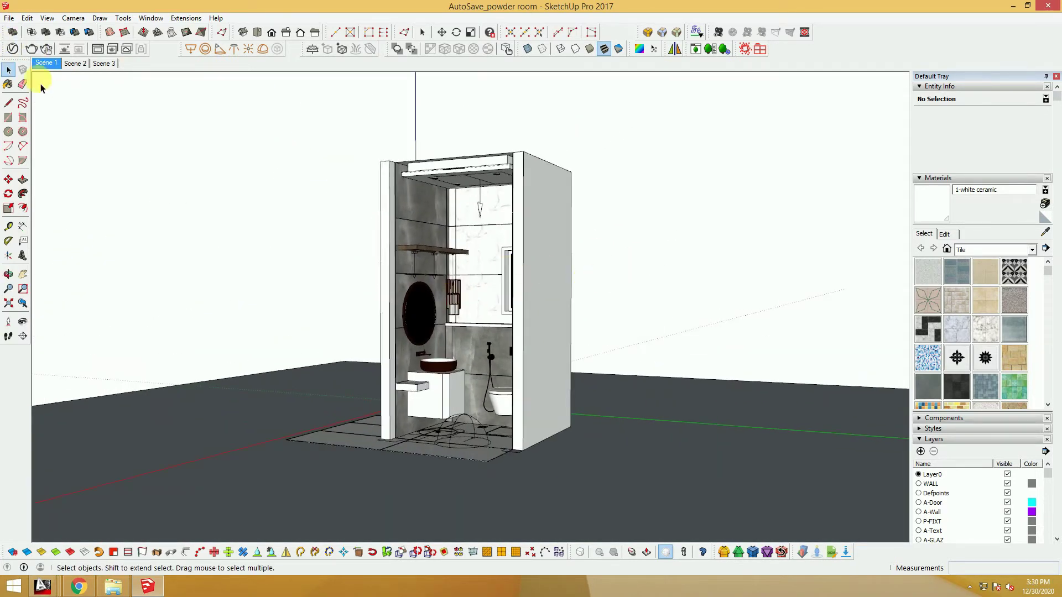
# Show the V-Ray Asset Editor's Materials list with the parameter panel expanded, beside the model.
pyautogui.click(12, 49)
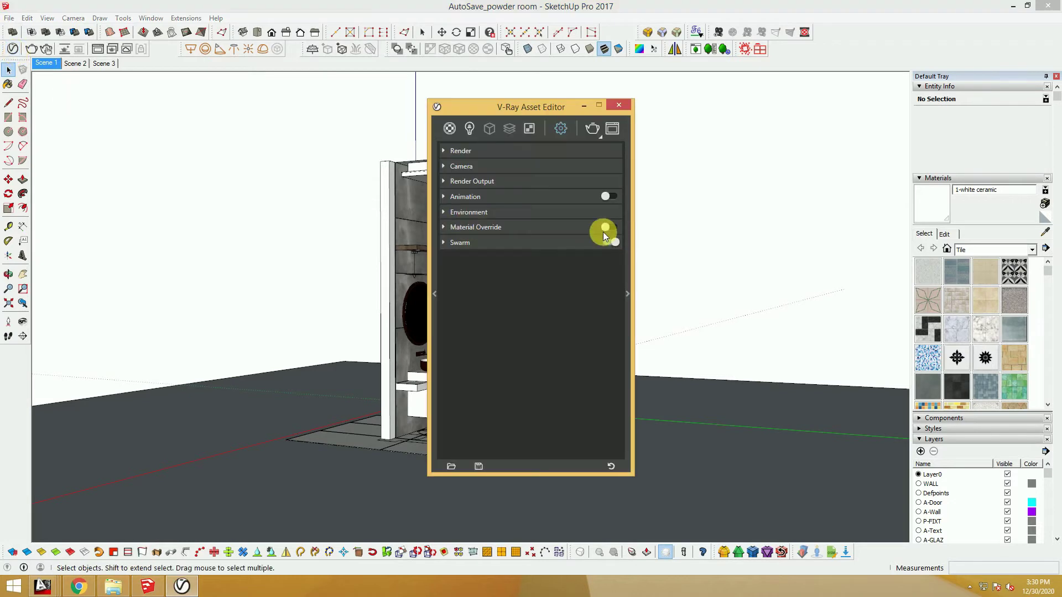
pyautogui.moveTo(486, 109)
pyautogui.mouseDown()
pyautogui.moveTo(782, 113)
pyautogui.moveTo(762, 111)
pyautogui.mouseUp()
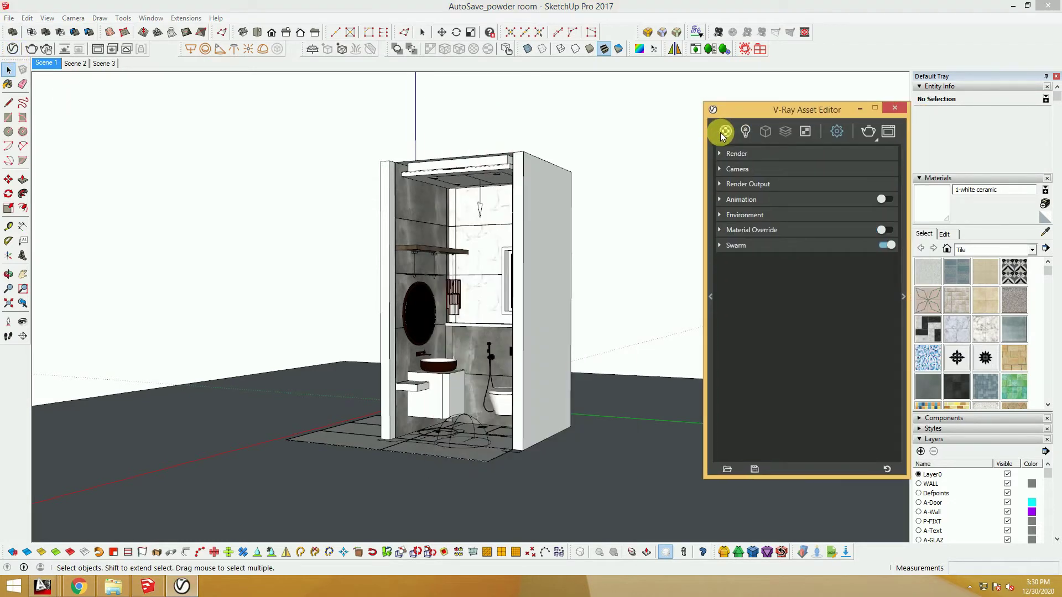
pyautogui.click(725, 131)
pyautogui.click(905, 299)
pyautogui.moveTo(832, 114); pyautogui.dragTo(447, 85)
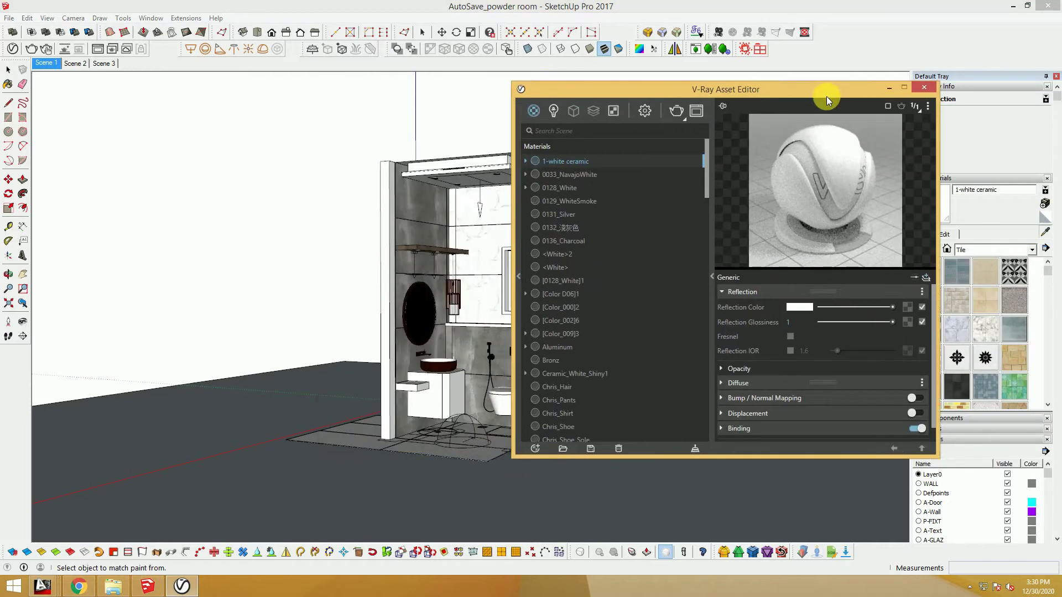
pyautogui.moveTo(565, 93); pyautogui.dragTo(835, 120)
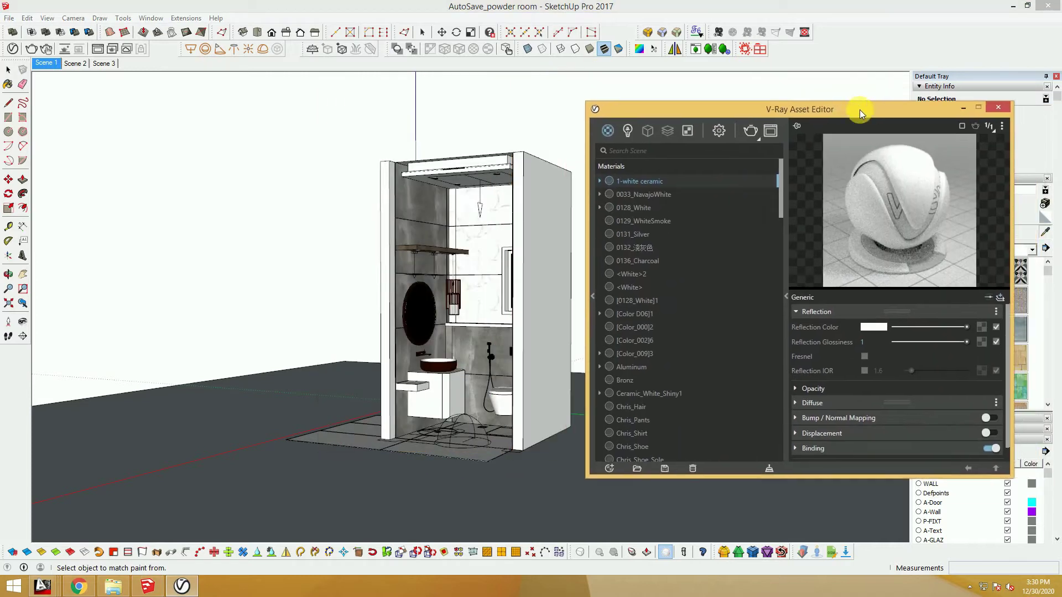
pyautogui.scroll(2, 463, 426)
pyautogui.scroll(3, 427, 409)
pyautogui.scroll(3, 482, 434)
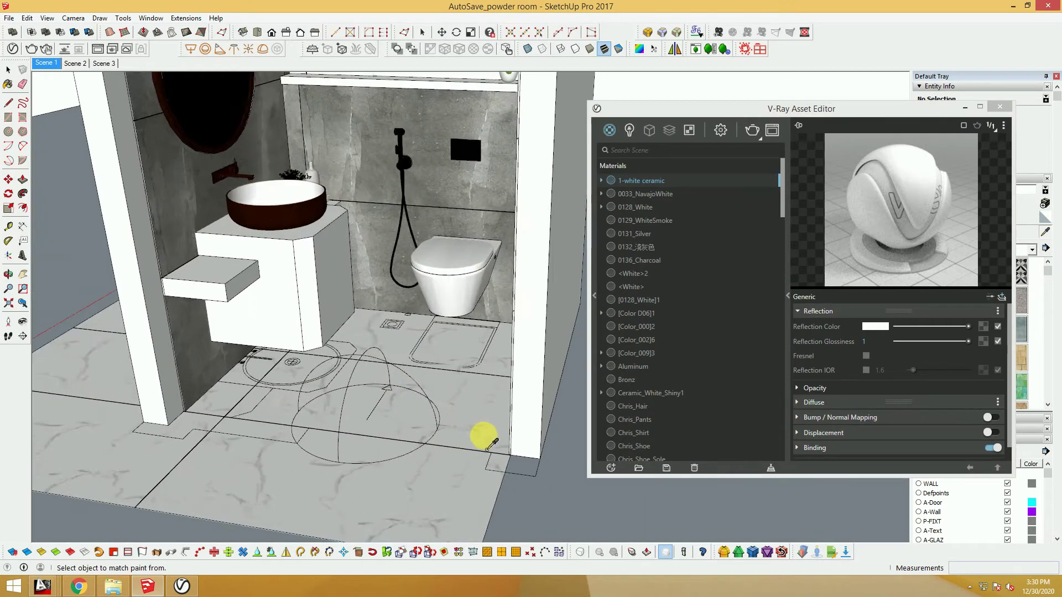
pyautogui.scroll(3, 489, 425)
# Sample the marble floor and review Material39's V-Ray reflection settings.
pyautogui.keyDown('alt'); pyautogui.click(489, 425); pyautogui.keyUp('alt')
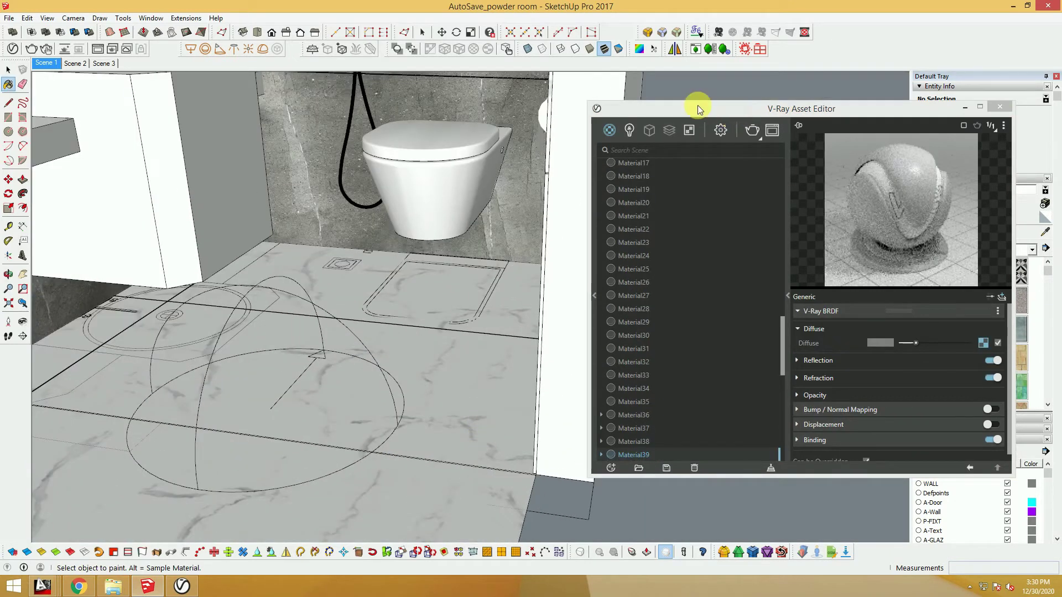
pyautogui.moveTo(741, 108); pyautogui.dragTo(678, 88)
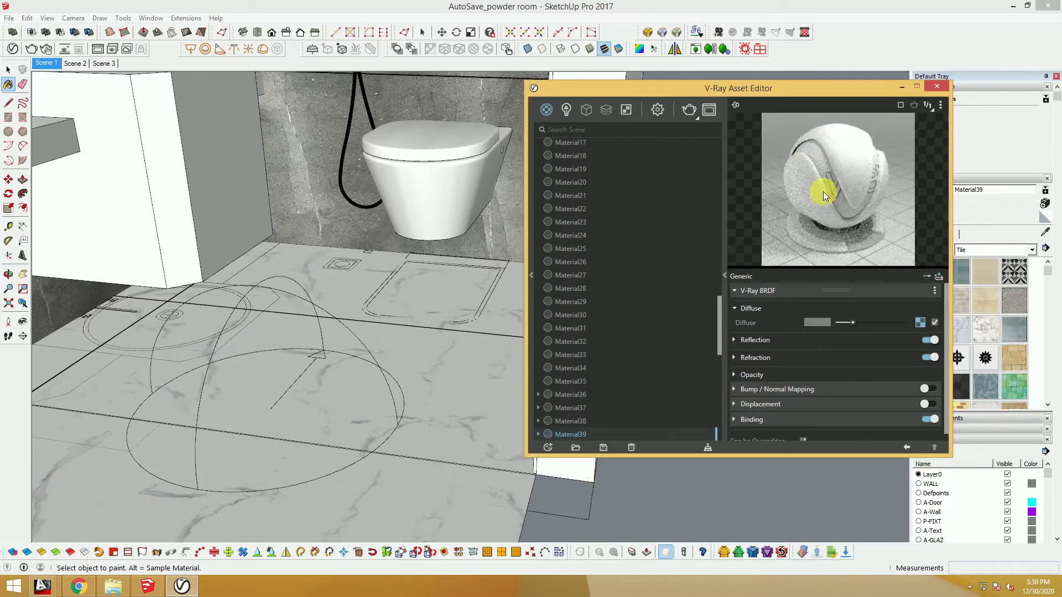
pyautogui.click(797, 348)
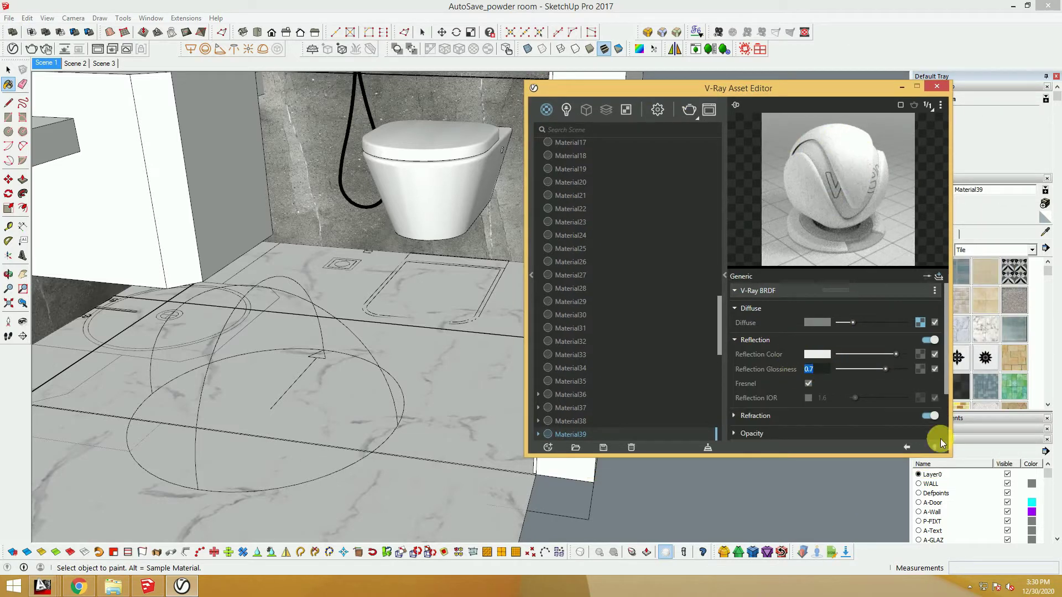
pyautogui.click(767, 338)
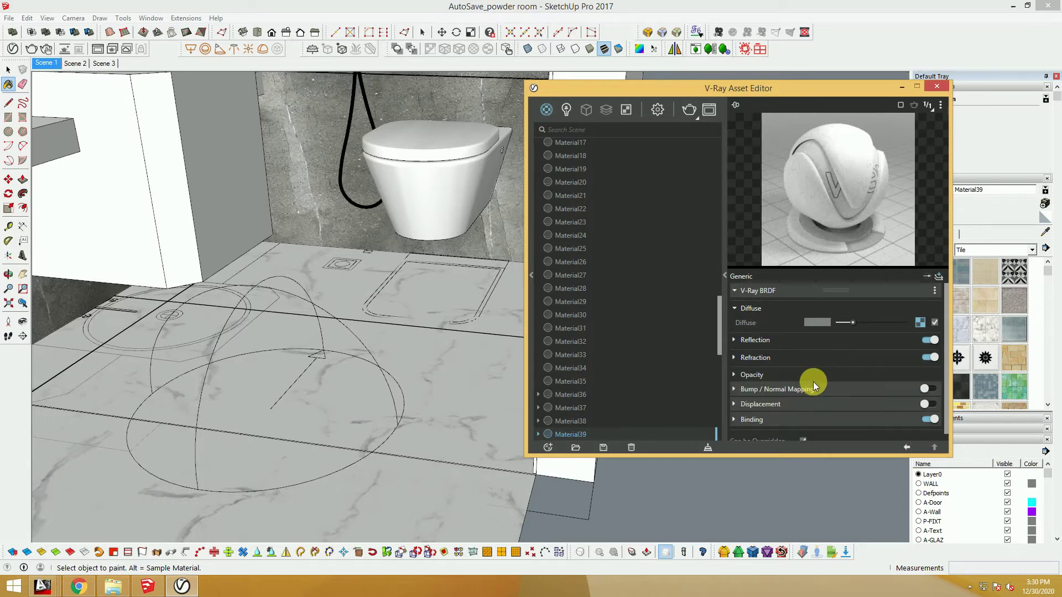
pyautogui.click(792, 292)
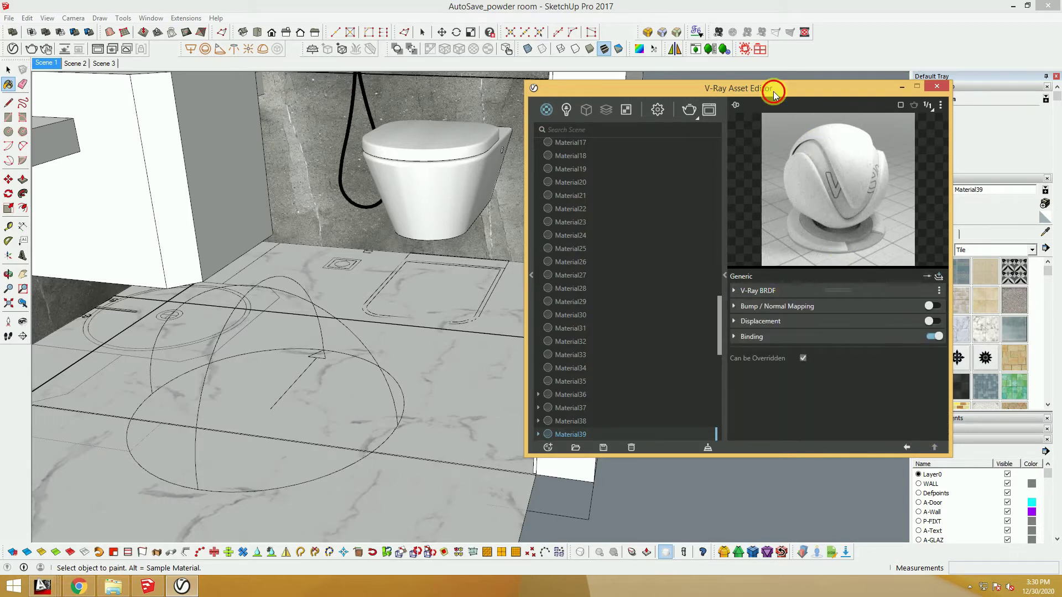
pyautogui.moveTo(773, 93); pyautogui.dragTo(811, 202)
# Sample the toilet and review [0128_White]1's reflection glossiness.
pyautogui.click(1046, 232)
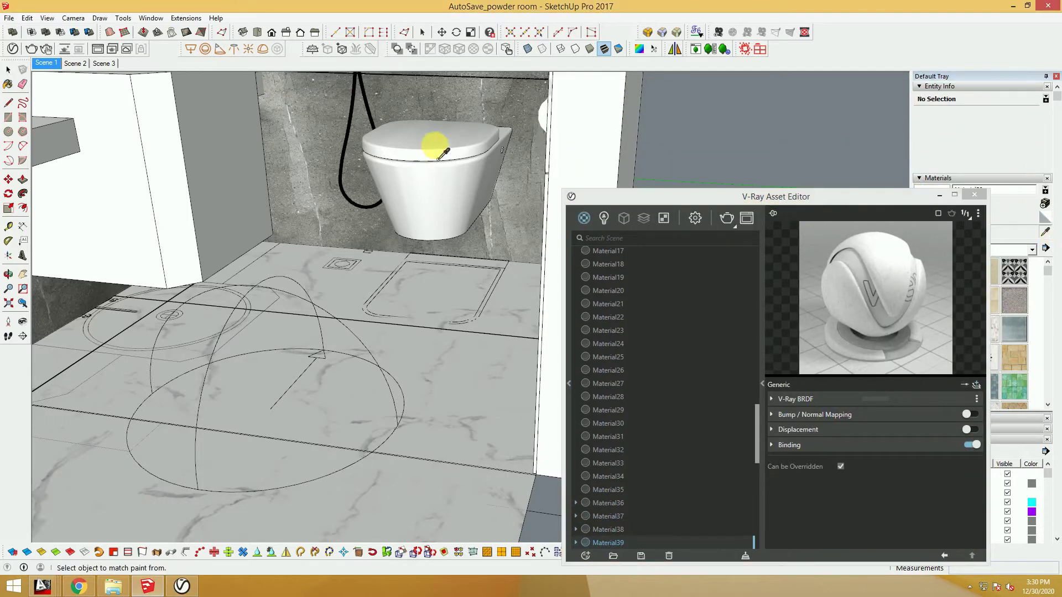
pyautogui.click(659, 196)
pyautogui.click(742, 353)
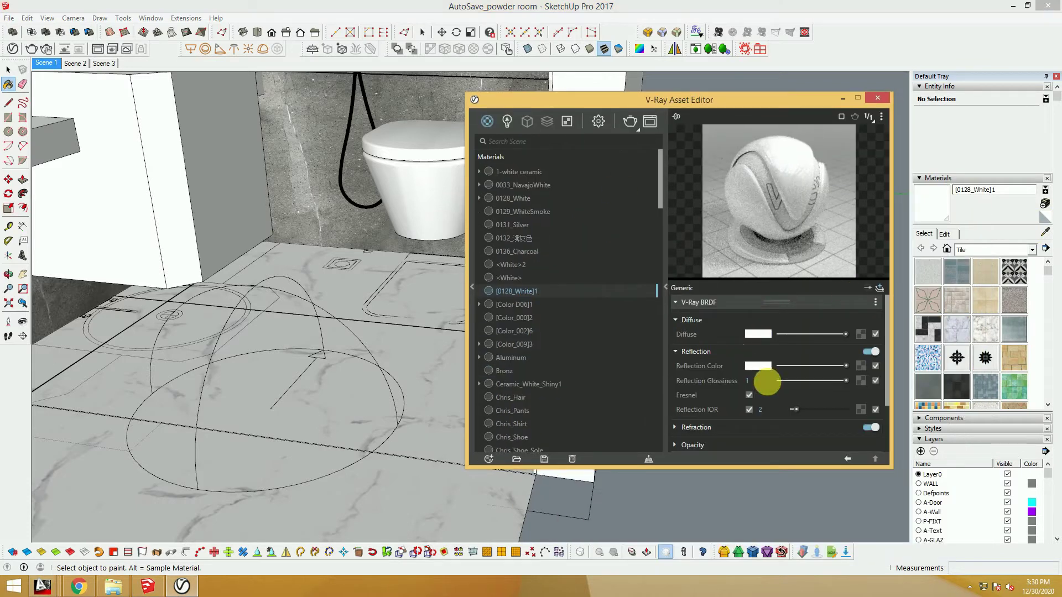
pyautogui.click(759, 381)
pyautogui.click(719, 305)
pyautogui.moveTo(615, 101); pyautogui.dragTo(783, 164)
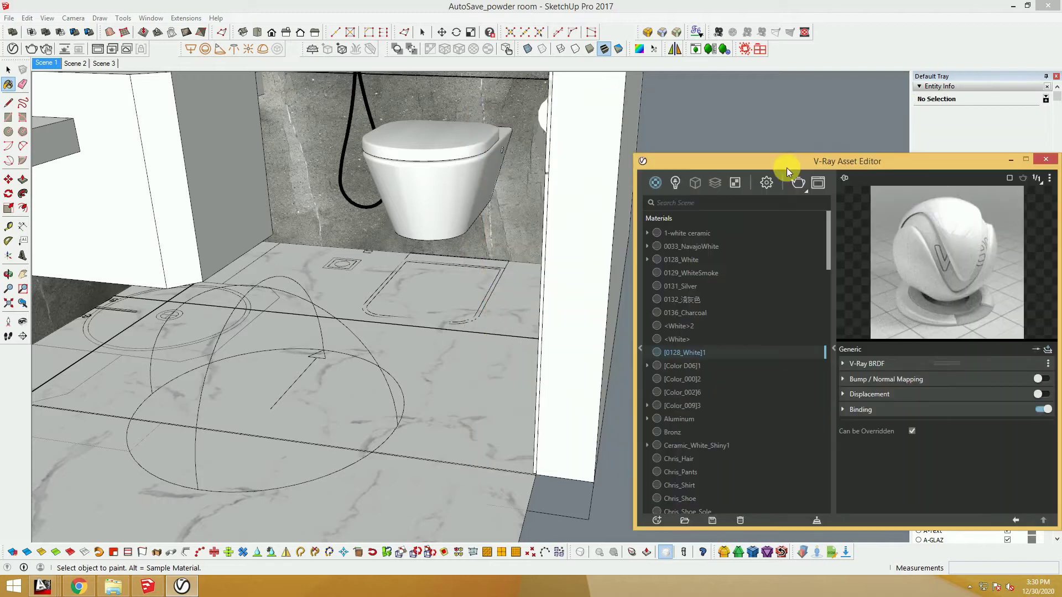
pyautogui.moveTo(898, 166); pyautogui.dragTo(746, 173)
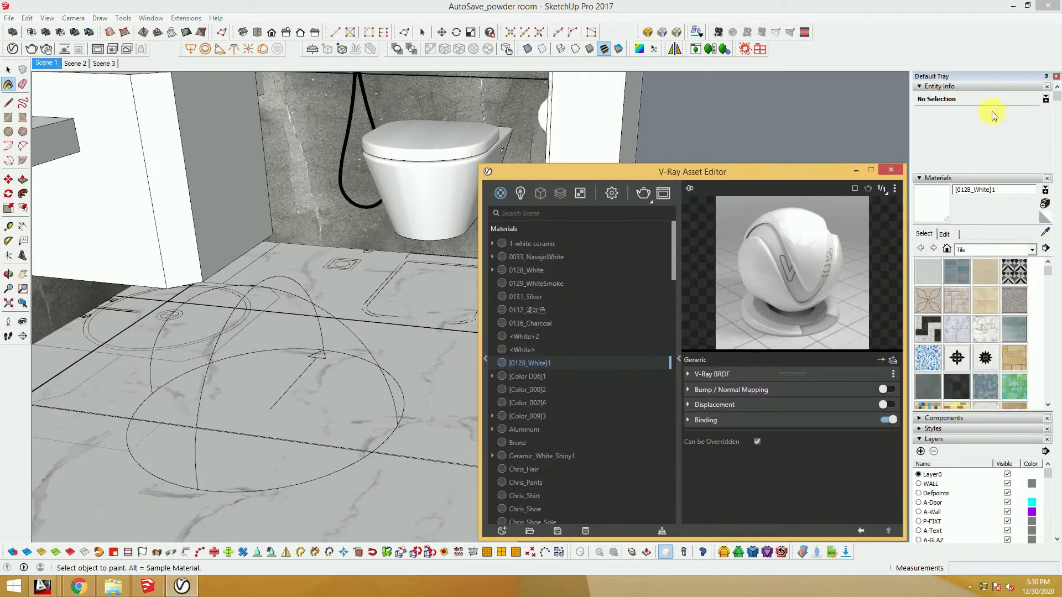
pyautogui.click(1045, 232)
pyautogui.moveTo(339, 332); pyautogui.dragTo(370, 271, button='middle')
# Sample the grey toilet wall and confirm Material36's Reflection Glossiness of 1.
pyautogui.click(375, 264)
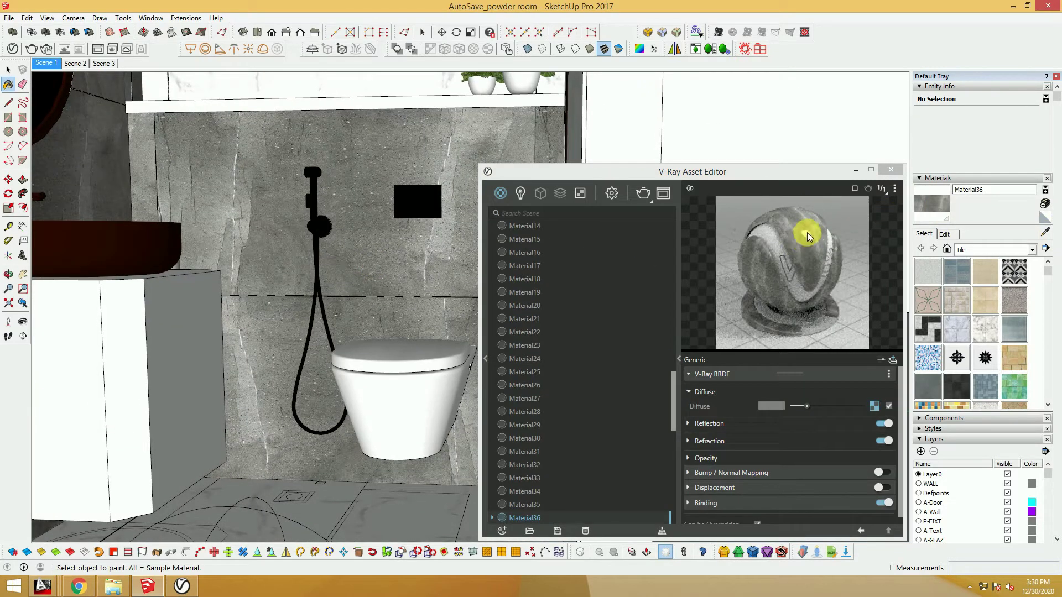
pyautogui.click(743, 424)
pyautogui.doubleClick(761, 453)
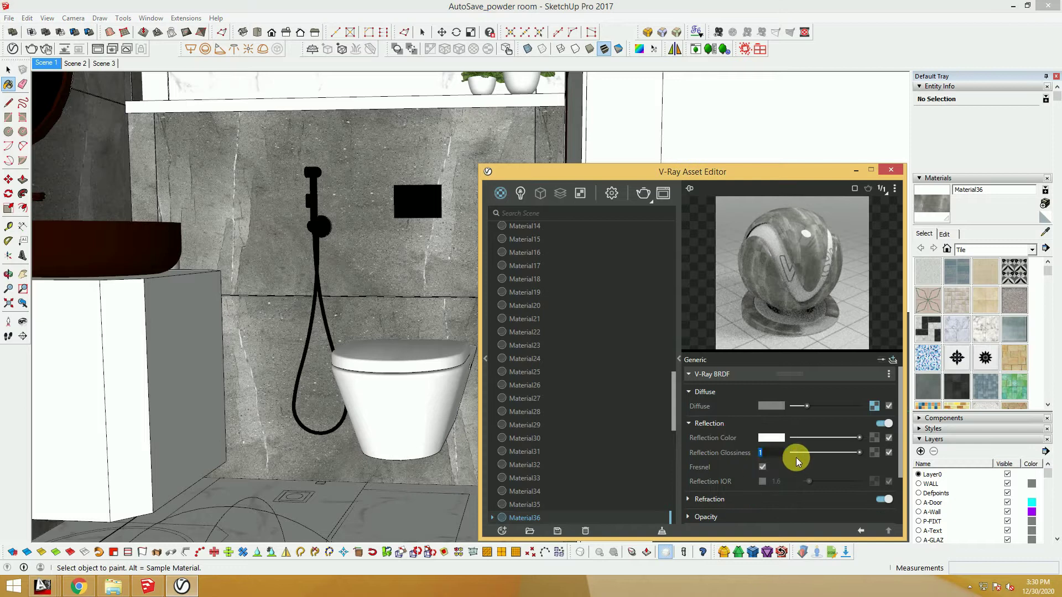
pyautogui.click(742, 424)
pyautogui.click(742, 375)
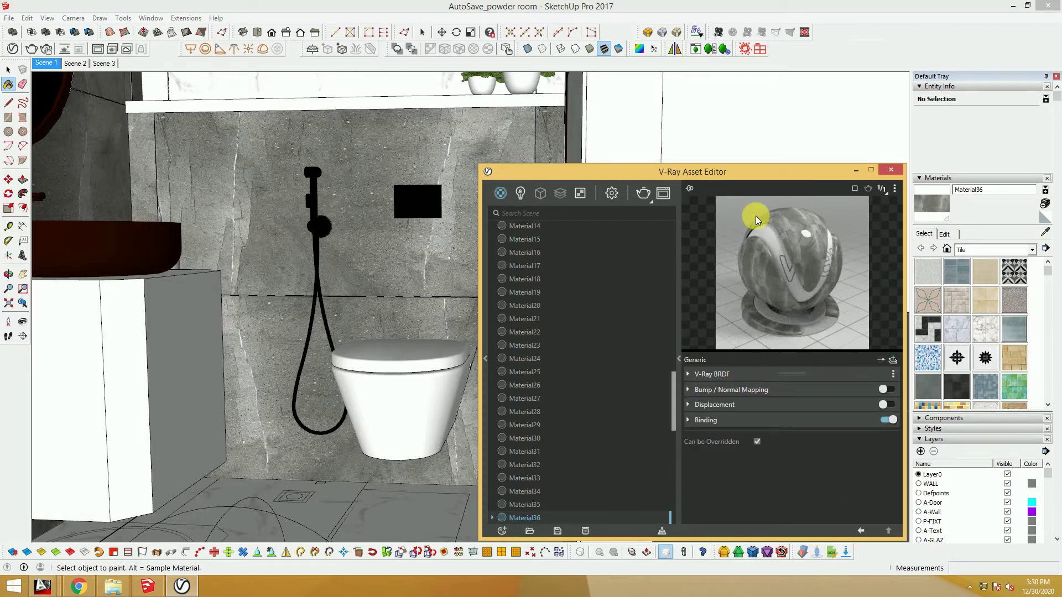
pyautogui.keyDown('alt'); pyautogui.click(418, 199); pyautogui.keyUp('alt')
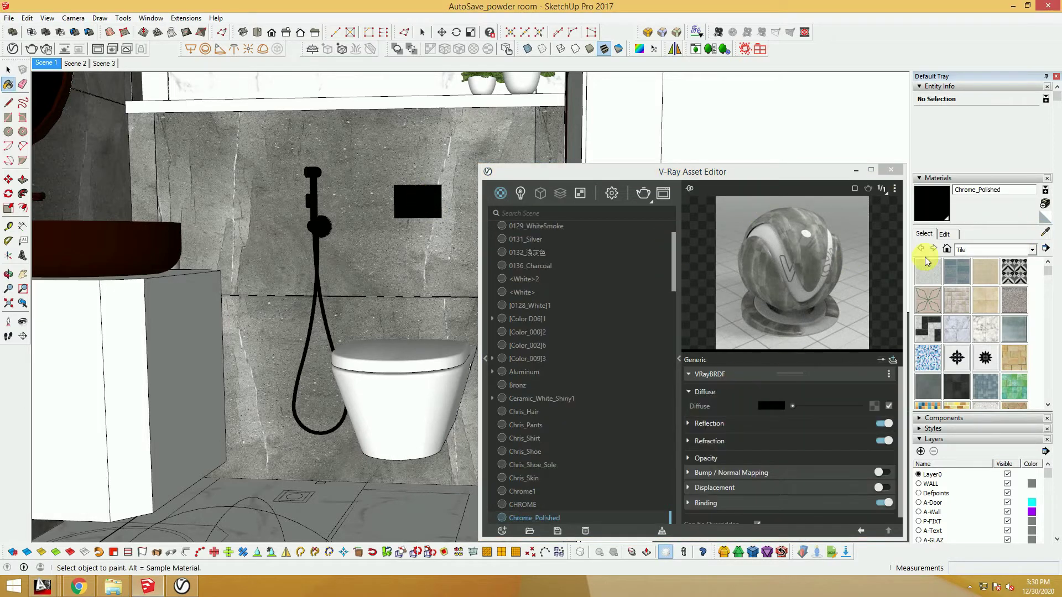
# Load the flush plate's Chrome_Polished material and check reflection glossiness 0.7 and IOR 30.
pyautogui.click(807, 262)
pyautogui.click(930, 209)
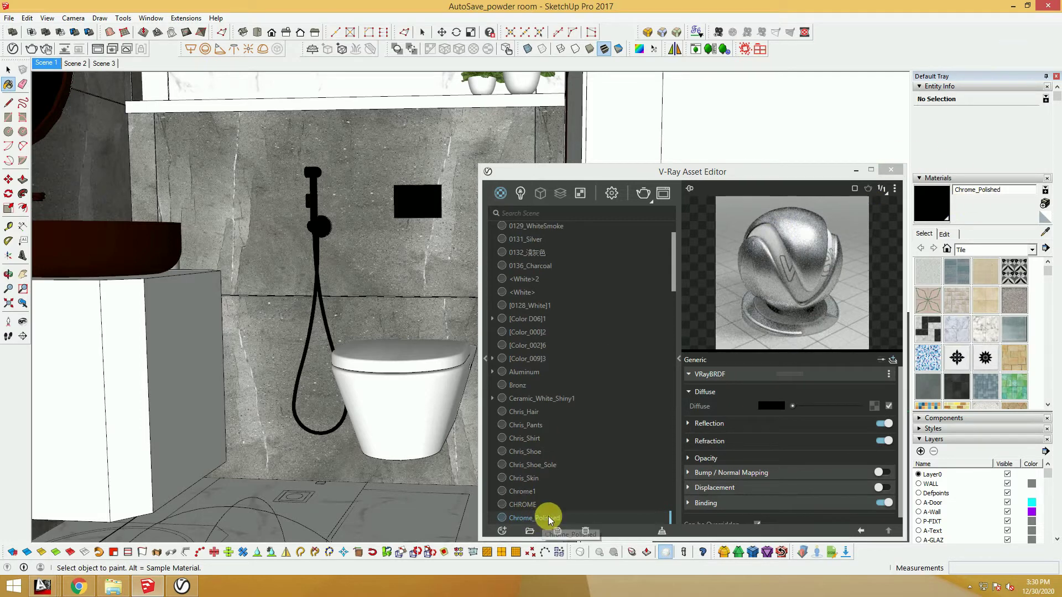
pyautogui.click(747, 425)
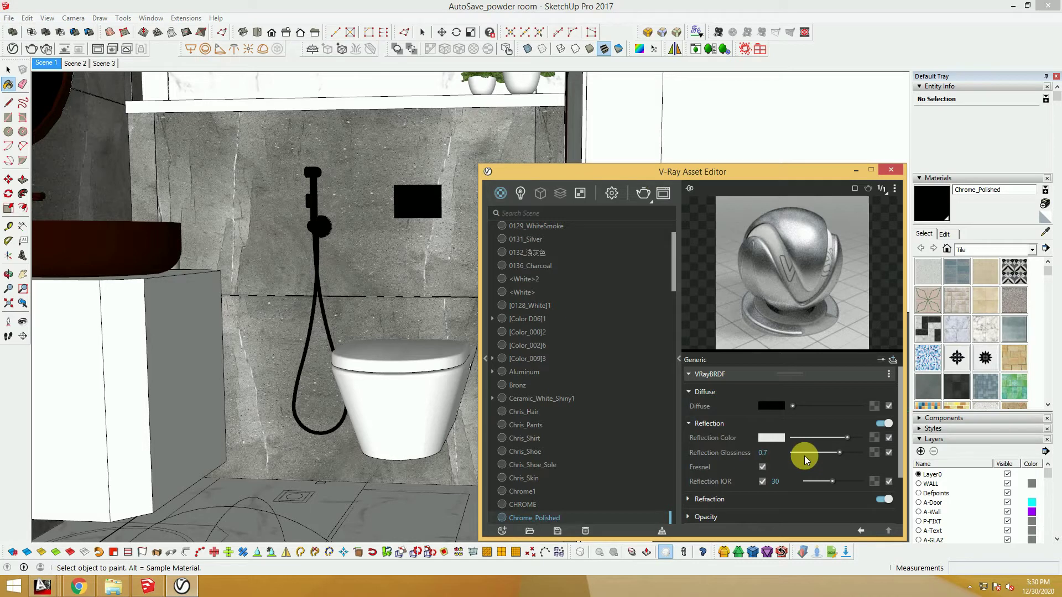
pyautogui.click(775, 481)
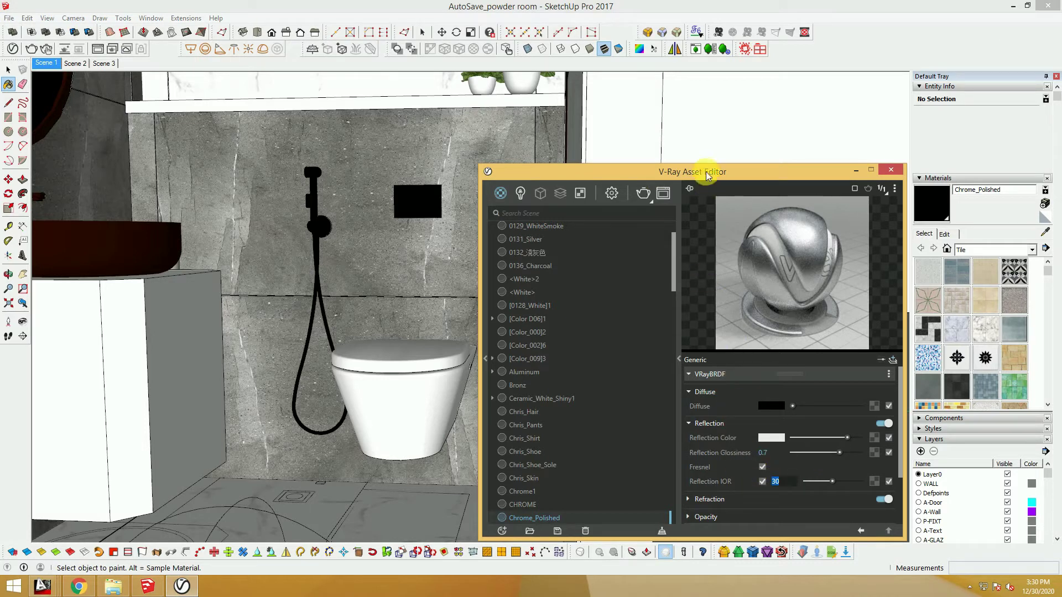
pyautogui.click(1046, 238)
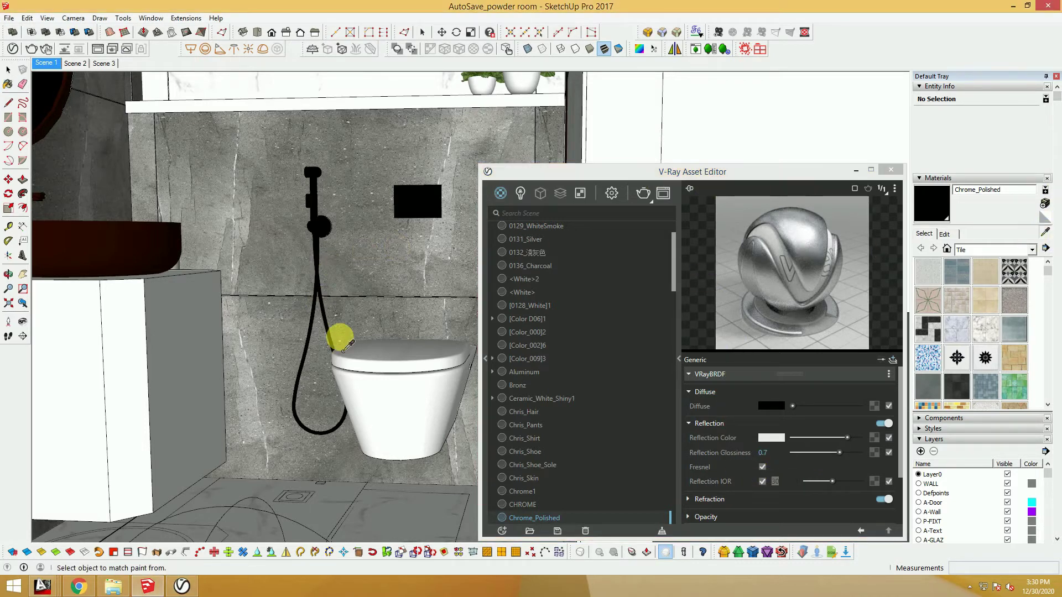
pyautogui.moveTo(180, 280)
pyautogui.mouseDown(button='middle')
pyautogui.moveTo(284, 272)
pyautogui.moveTo(225, 302)
pyautogui.mouseUp(button='middle')
# Sample the gold fixture and check Gold_24k's reflection: glossiness 0.8, IOR 35.
pyautogui.click(209, 267)
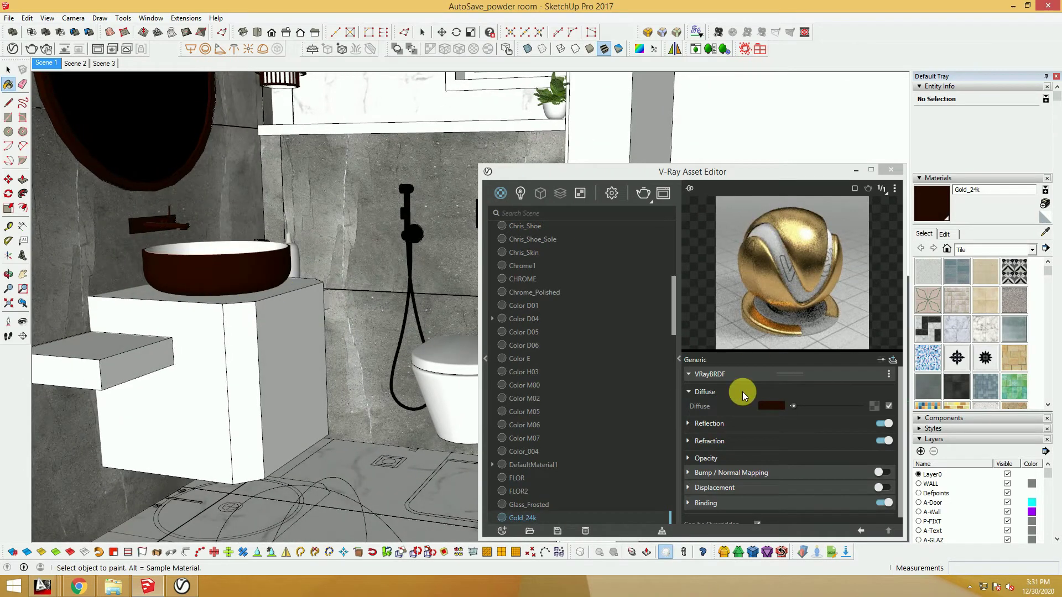
pyautogui.click(741, 424)
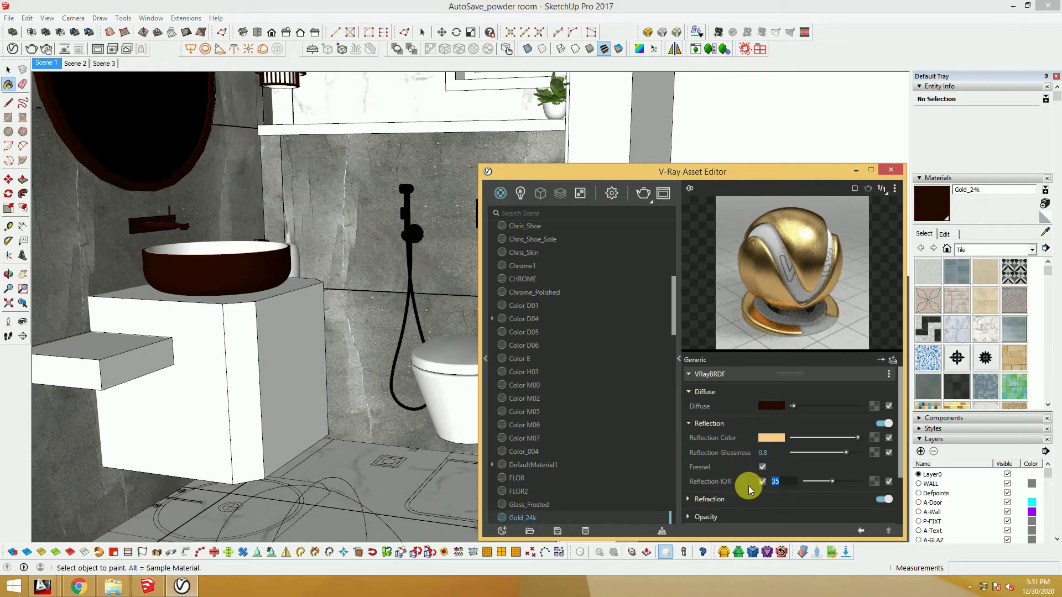
pyautogui.click(738, 422)
pyautogui.click(738, 377)
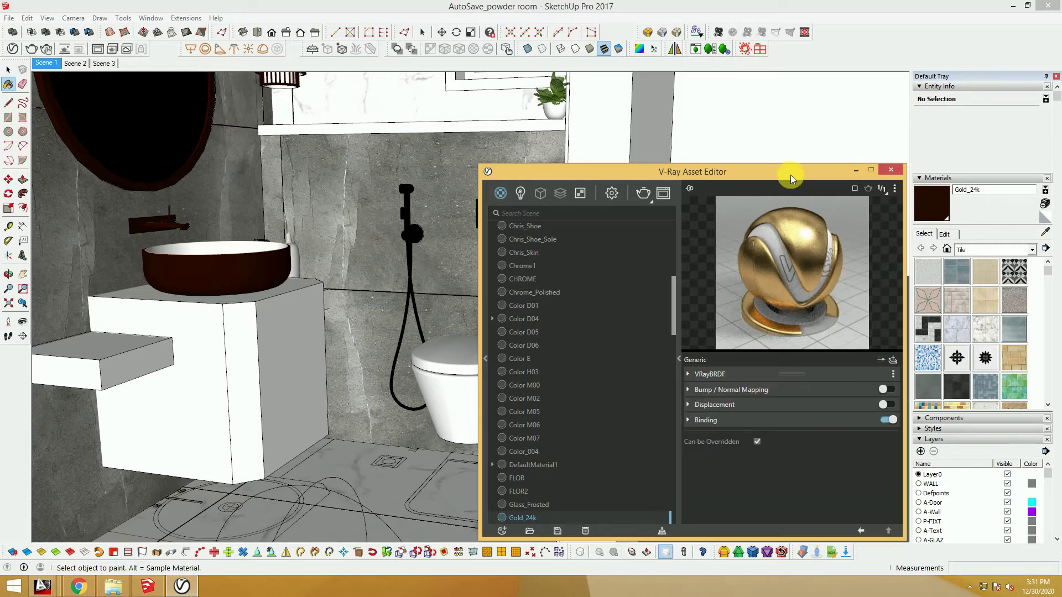
pyautogui.moveTo(791, 175); pyautogui.dragTo(774, 167)
pyautogui.click(1048, 238)
# Sample the round mirror and confirm the mirror material's reflection glossiness of 1.
pyautogui.moveTo(332, 190)
pyautogui.mouseDown(button='middle')
pyautogui.moveTo(308, 268)
pyautogui.moveTo(237, 208)
pyautogui.mouseUp(button='middle')
pyautogui.click(170, 177)
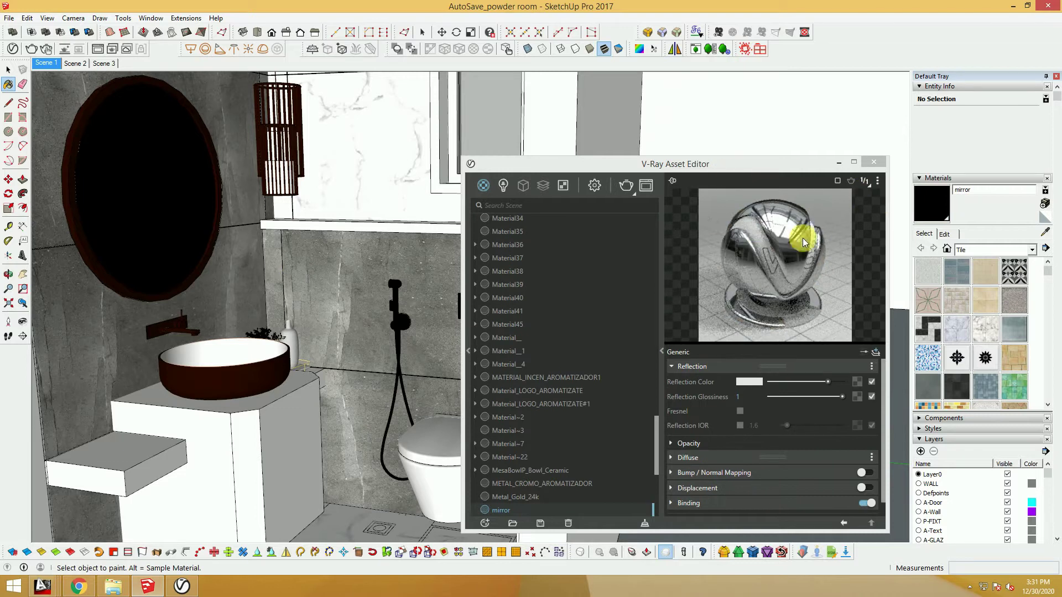
pyautogui.moveTo(987, 189); pyautogui.dragTo(961, 190)
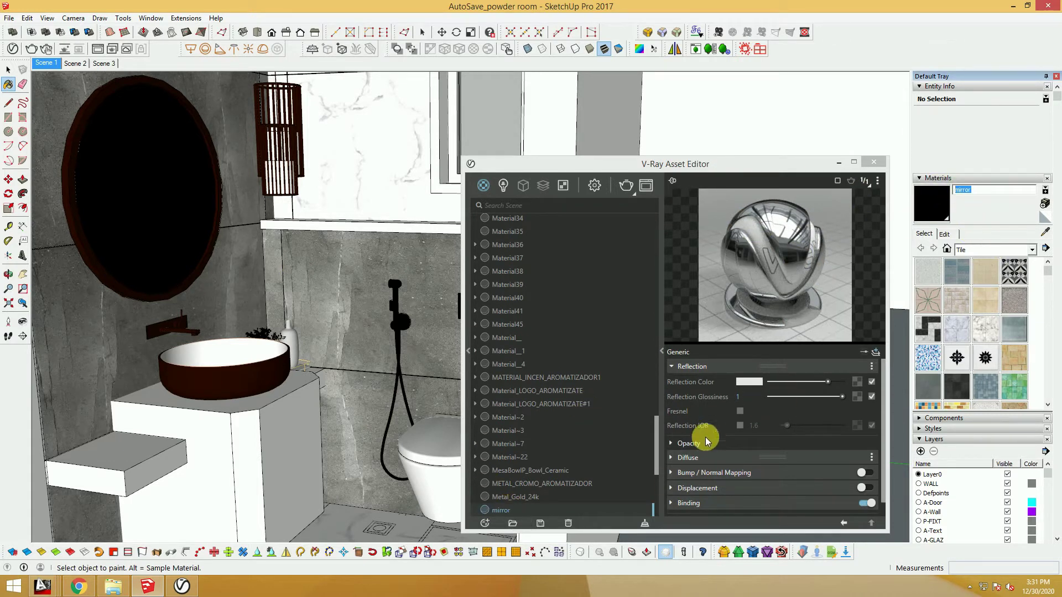
pyautogui.click(742, 398)
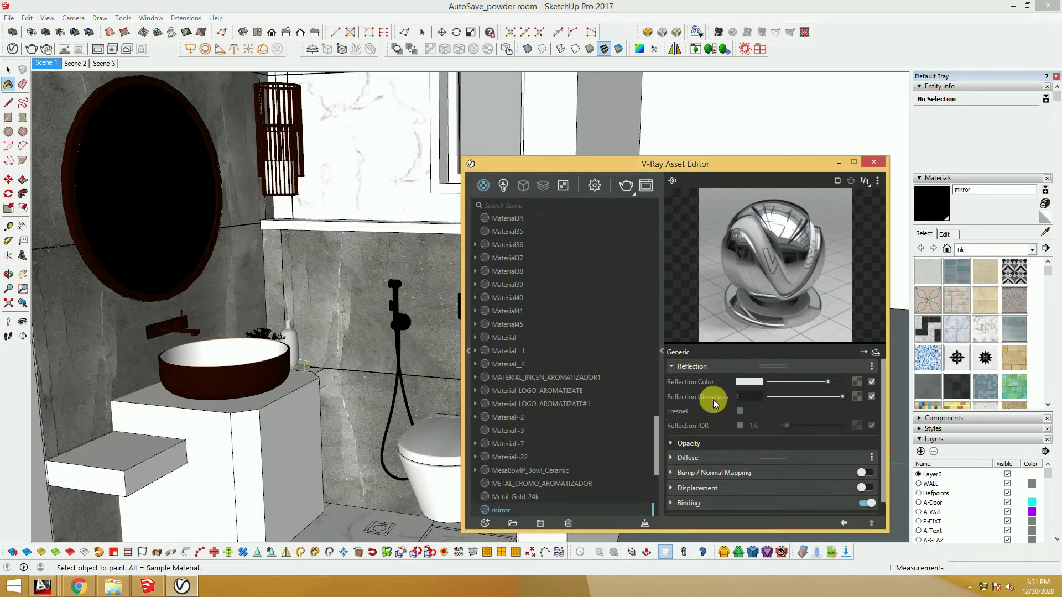
pyautogui.click(717, 367)
pyautogui.moveTo(673, 164); pyautogui.dragTo(676, 148)
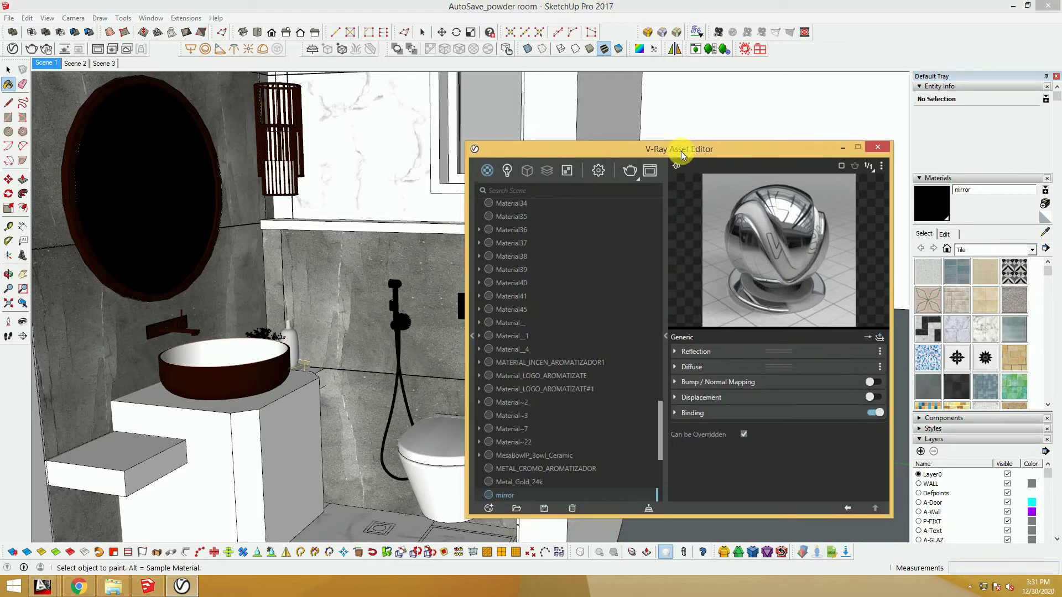
pyautogui.click(1047, 234)
pyautogui.moveTo(249, 291)
pyautogui.mouseDown(button='middle')
pyautogui.moveTo(230, 372)
pyautogui.moveTo(321, 301)
pyautogui.moveTo(314, 280)
pyautogui.moveTo(327, 278)
pyautogui.mouseUp(button='middle')
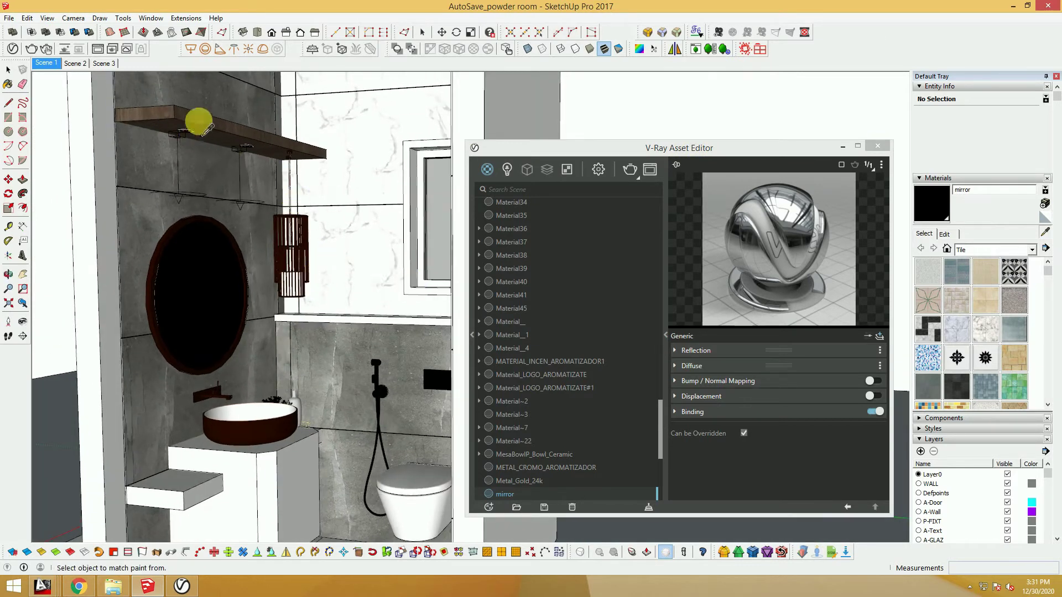
# Sample the wooden shelf and review Material45's reflection settings.
pyautogui.click(197, 115)
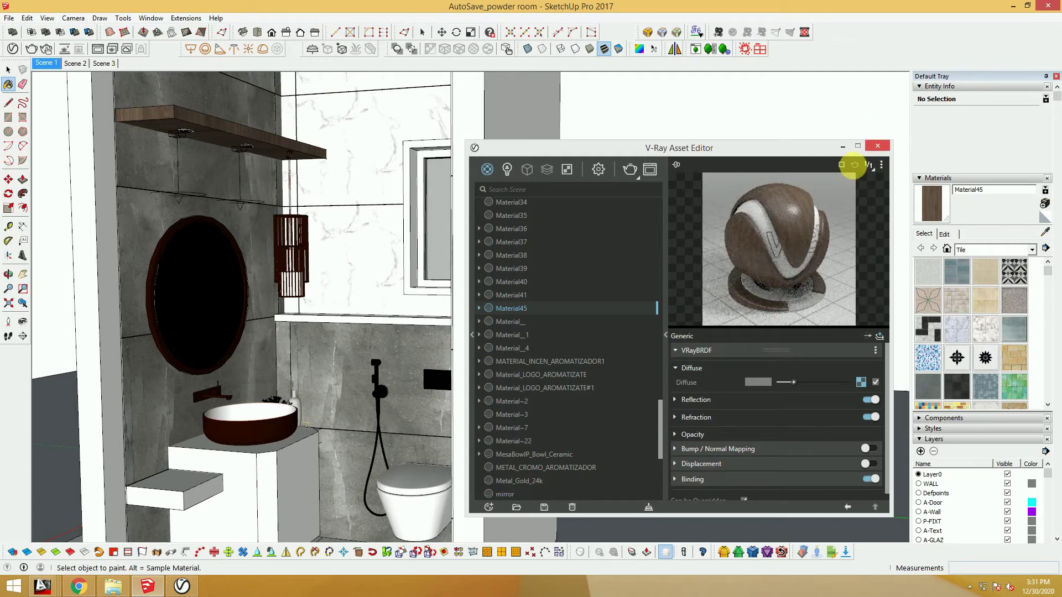
pyautogui.click(728, 406)
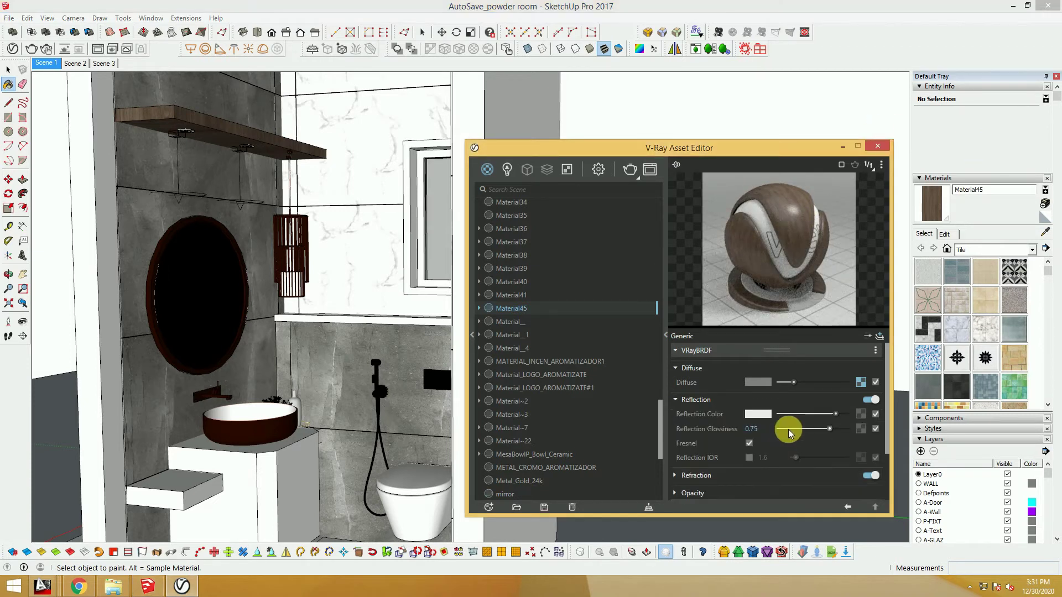
pyautogui.click(726, 403)
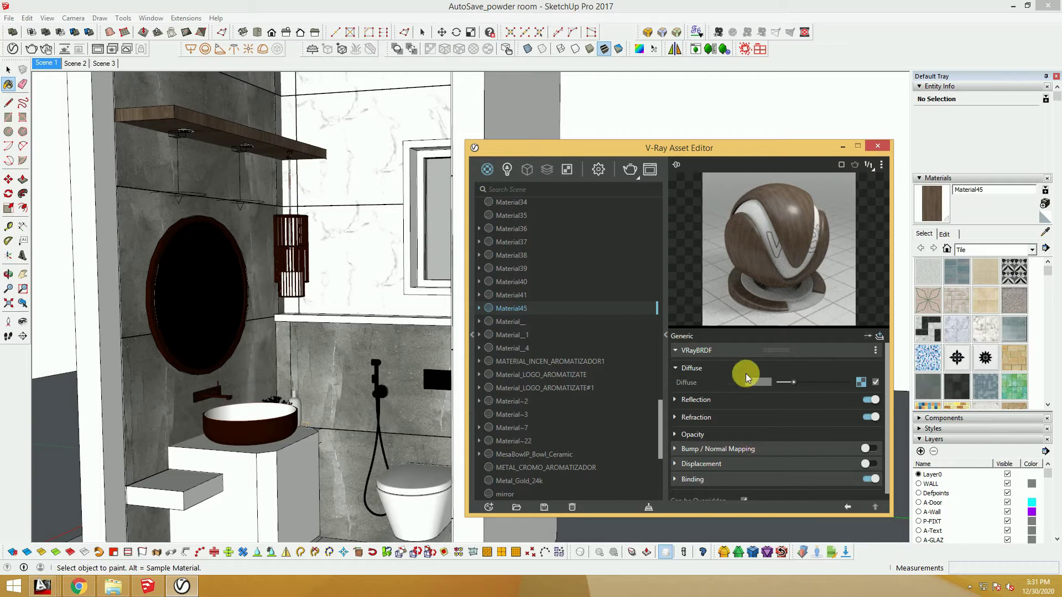
pyautogui.click(769, 350)
pyautogui.moveTo(701, 158); pyautogui.dragTo(848, 199)
pyautogui.moveTo(708, 197); pyautogui.dragTo(548, 151)
# Sample the window glass and review Glass_Frosted's reflection settings.
pyautogui.moveTo(393, 249)
pyautogui.mouseDown(button='middle')
pyautogui.moveTo(374, 250)
pyautogui.moveTo(356, 220)
pyautogui.mouseUp(button='middle')
pyautogui.press('b')
pyautogui.keyDown('alt'); pyautogui.click(441, 214); pyautogui.keyUp('alt')
pyautogui.click(990, 195)
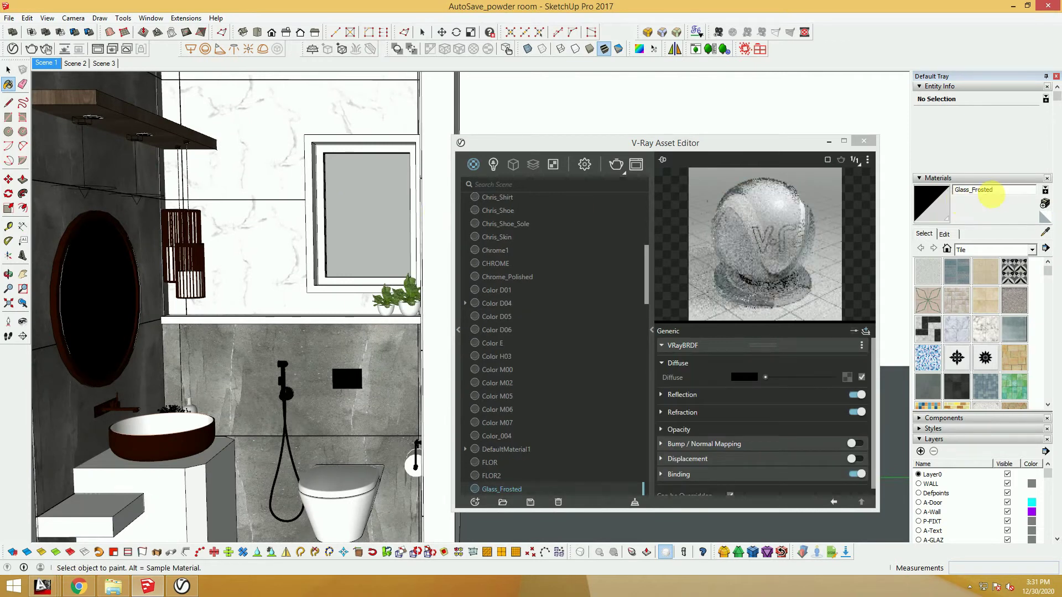
pyautogui.click(706, 396)
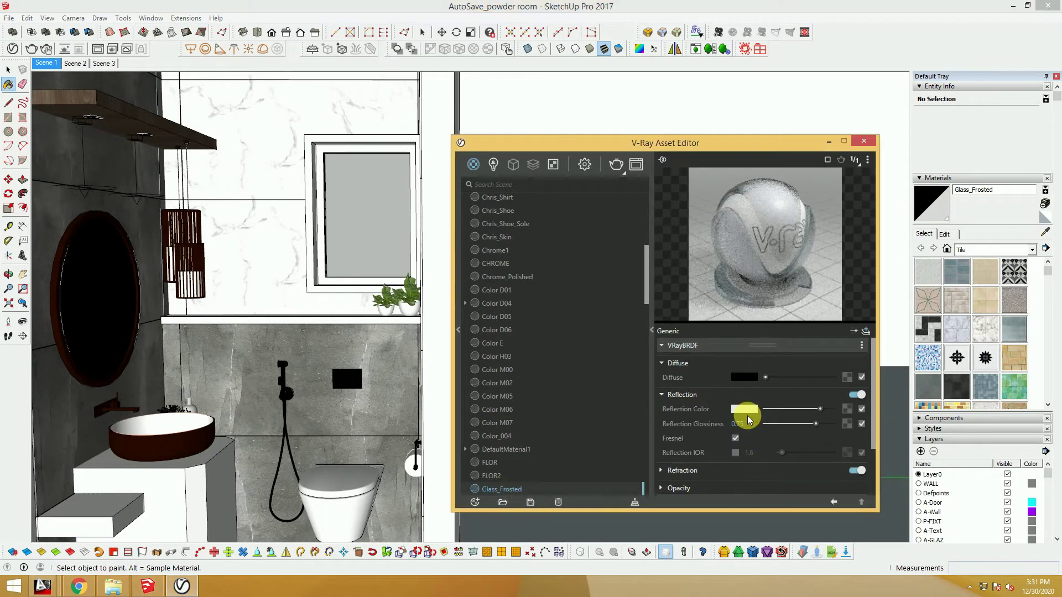
pyautogui.click(712, 345)
pyautogui.moveTo(686, 154); pyautogui.dragTo(722, 159)
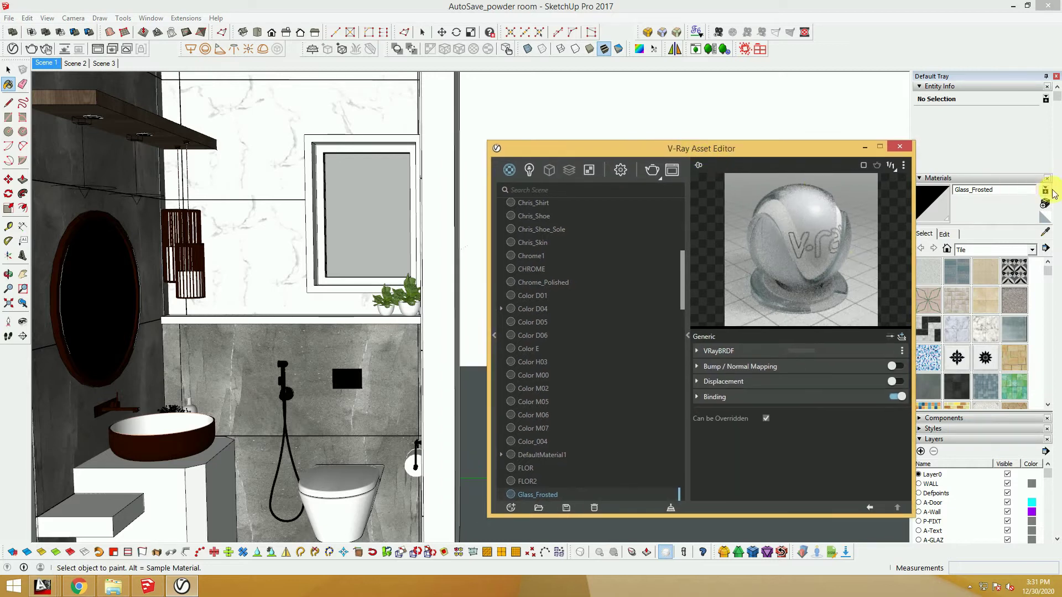
# Sample Material__4 from the frame, then load the plant leaves' Material__.
pyautogui.click(1045, 238)
pyautogui.click(390, 302)
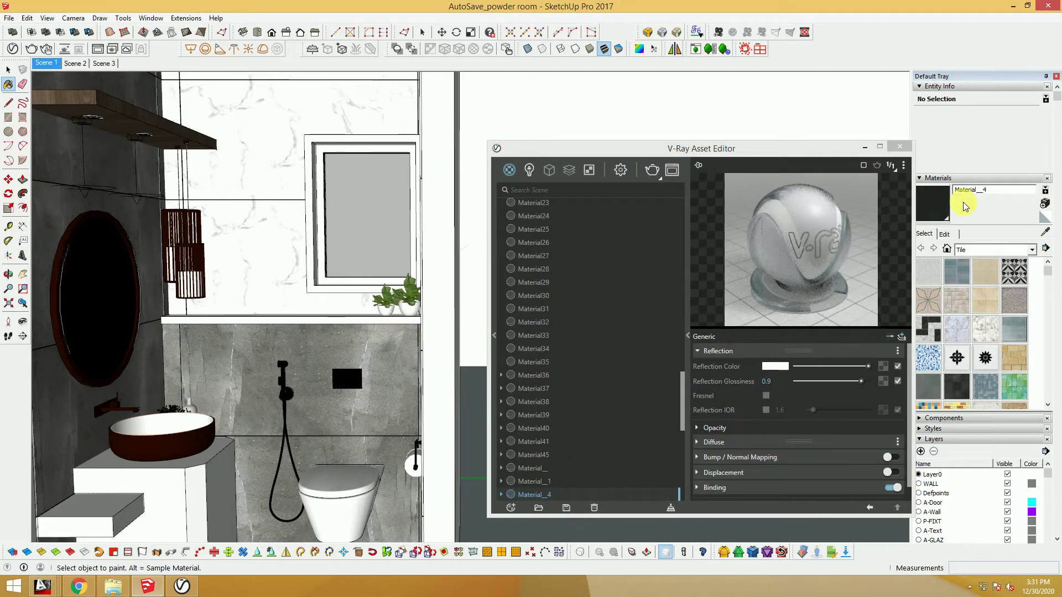
pyautogui.click(1045, 232)
pyautogui.click(492, 293)
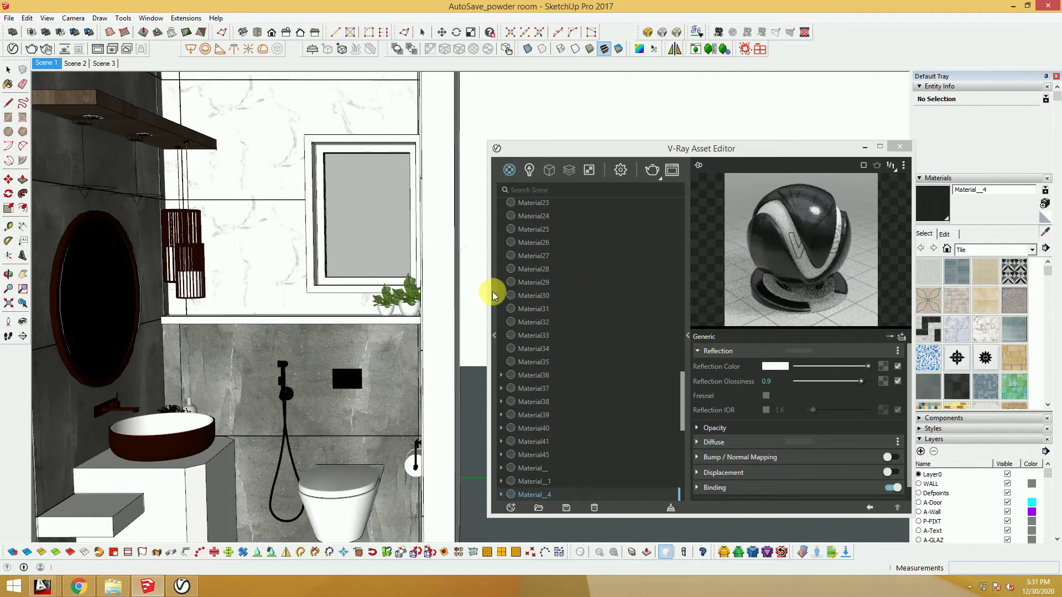
pyautogui.scroll(3, 399, 307)
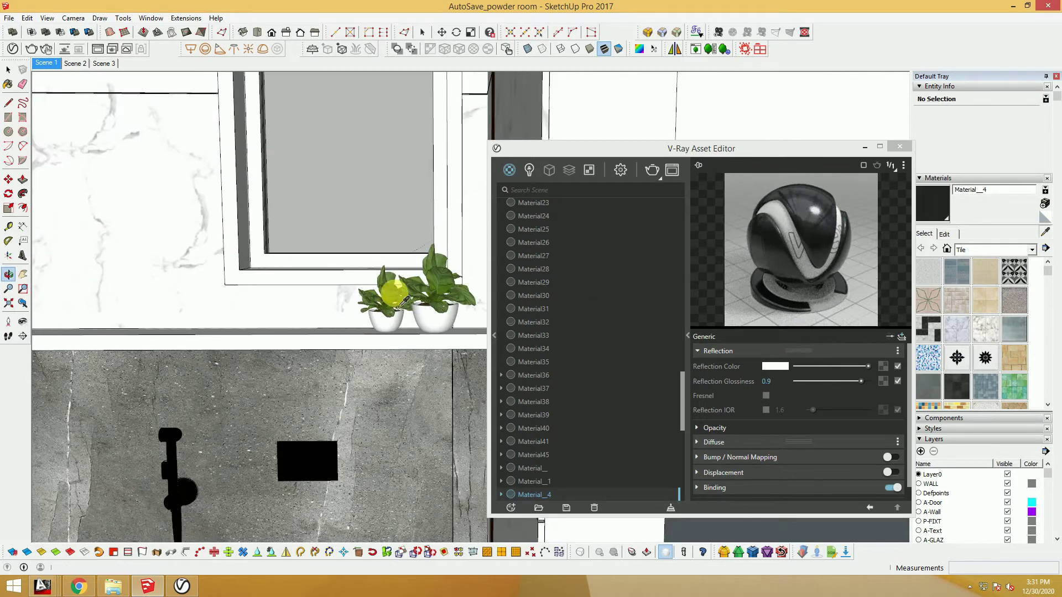
pyautogui.scroll(3, 390, 285)
pyautogui.click(408, 260)
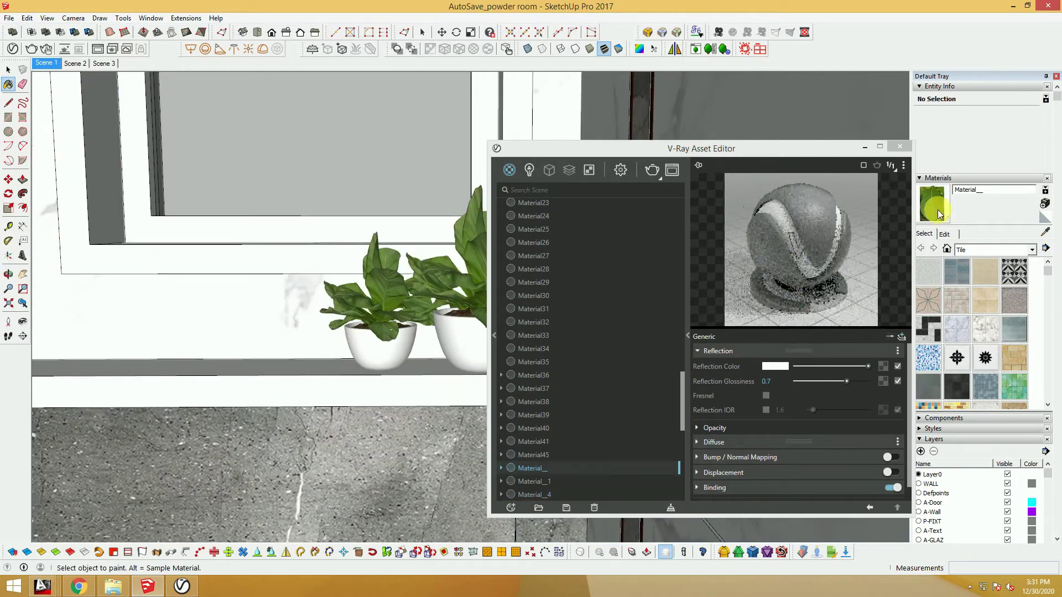
pyautogui.moveTo(729, 147); pyautogui.dragTo(755, 198)
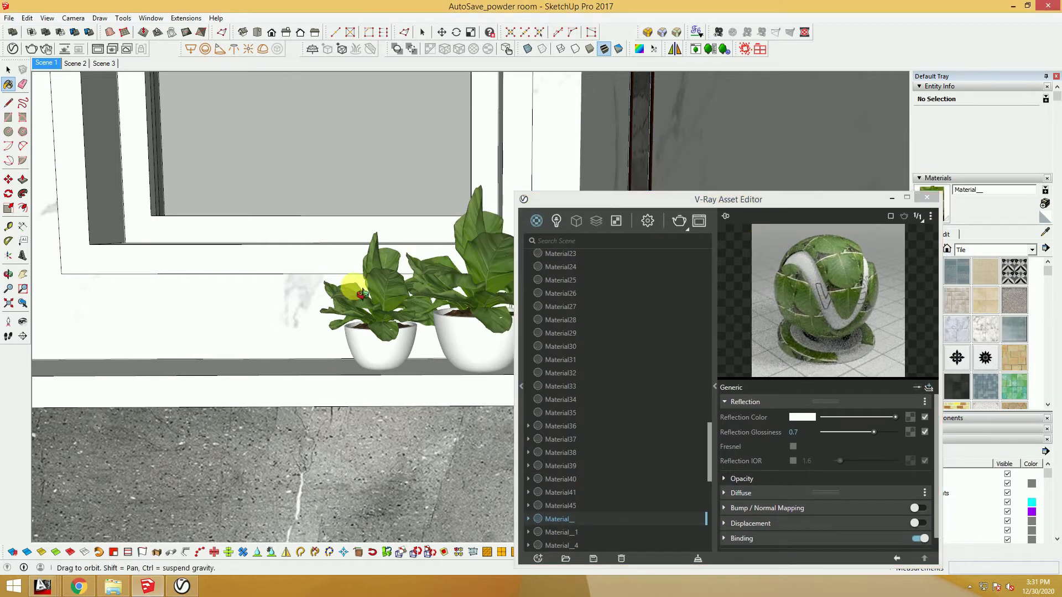
# Orbit toward the shower wall and list the V-Ray lights: Dome, Mesh, Rectangle, Sphere, SunLight.
pyautogui.scroll(3, 352, 260)
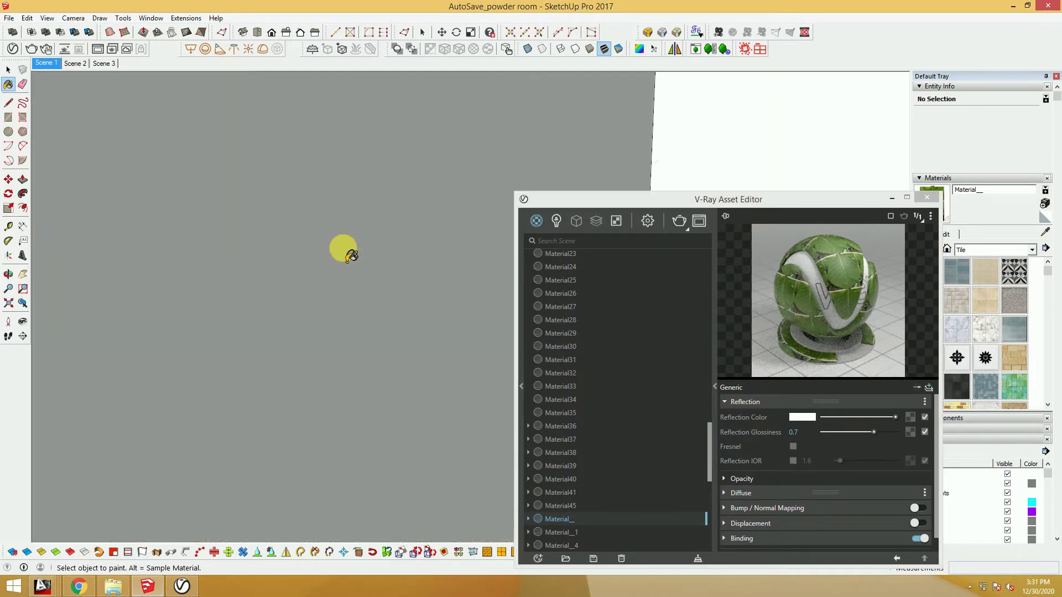
pyautogui.moveTo(348, 282); pyautogui.dragTo(269, 186, button='middle')
pyautogui.moveTo(368, 297)
pyautogui.mouseDown(button='middle')
pyautogui.moveTo(380, 289)
pyautogui.moveTo(308, 280)
pyautogui.moveTo(336, 300)
pyautogui.moveTo(216, 349)
pyautogui.moveTo(356, 268)
pyautogui.moveTo(411, 184)
pyautogui.moveTo(350, 304)
pyautogui.mouseUp(button='middle')
pyautogui.scroll(-3, 355, 268)
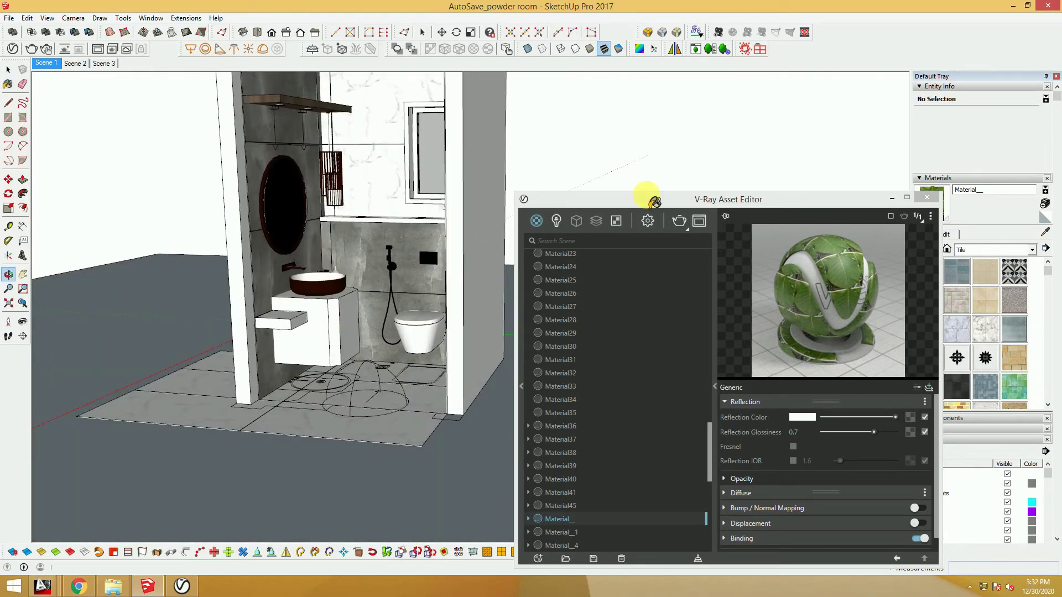
pyautogui.click(8, 69)
pyautogui.moveTo(421, 182); pyautogui.dragTo(451, 168, button='middle')
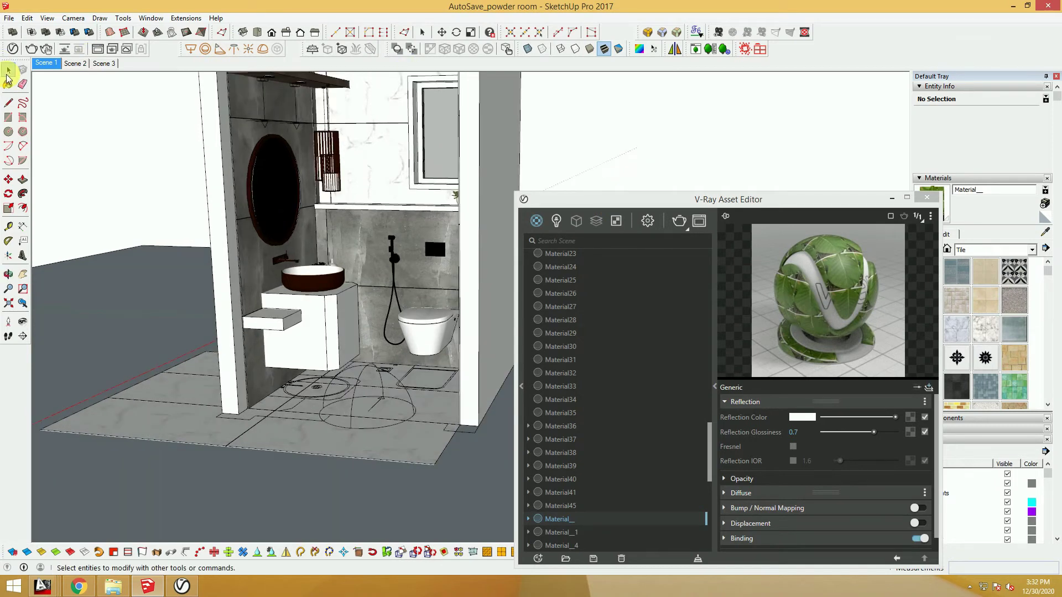
pyautogui.moveTo(603, 203); pyautogui.dragTo(599, 123)
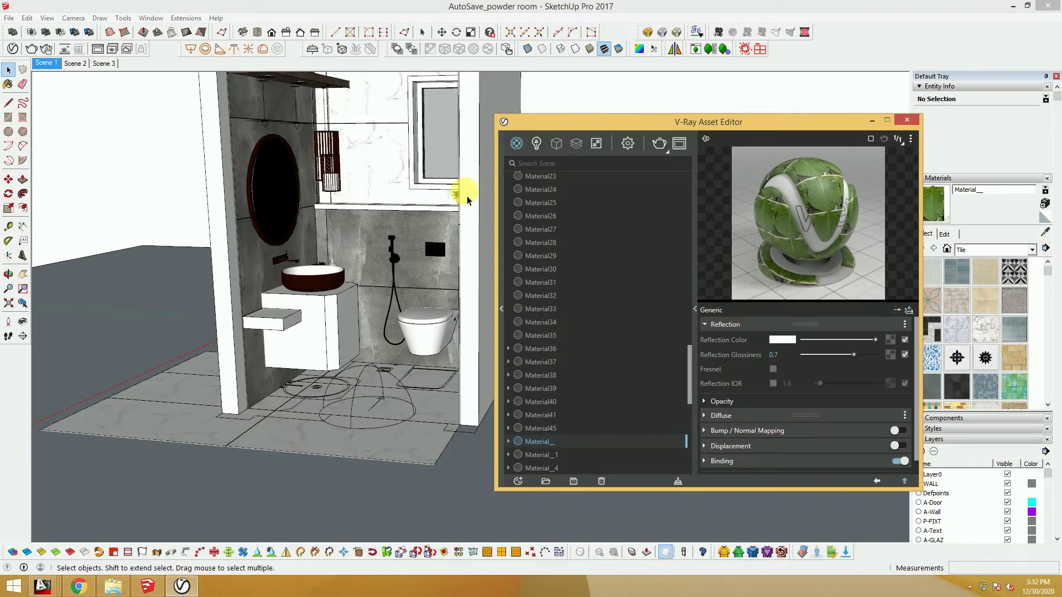
pyautogui.click(552, 139)
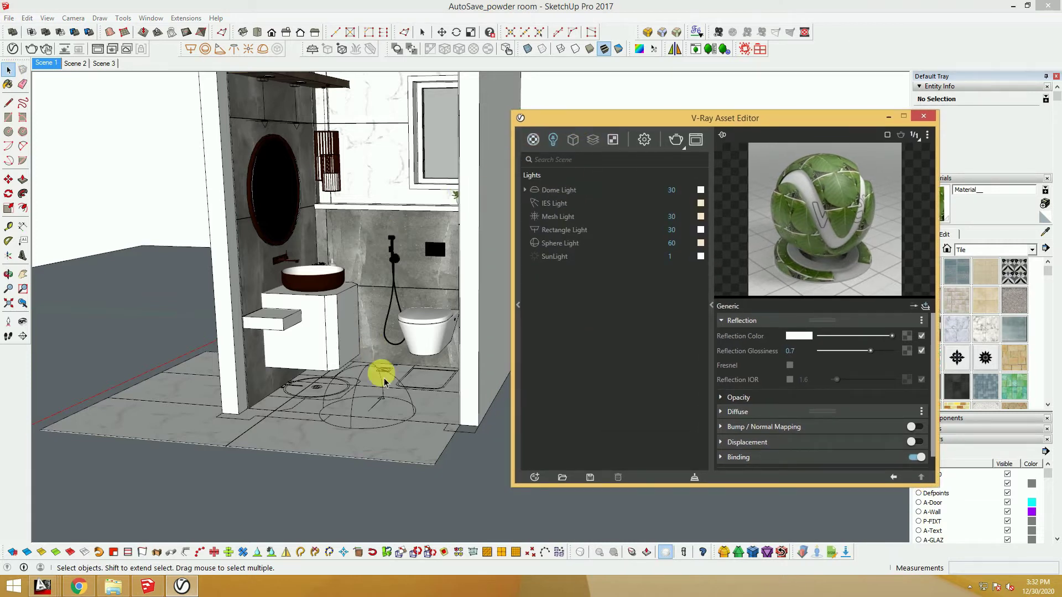
# Check the Dome Light's intensity and leave it unchanged.
pyautogui.click(365, 379)
pyautogui.click(686, 190)
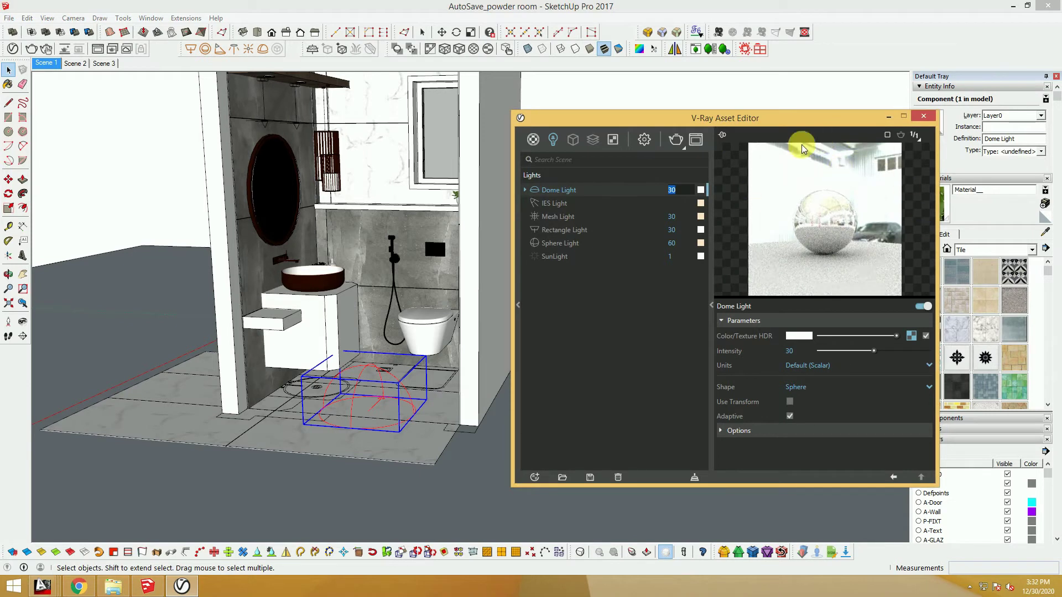
pyautogui.click(592, 285)
# Zoom to the shelf and inspect the IES light's intensity of 5000.
pyautogui.scroll(1, 262, 191)
pyautogui.scroll(2, 261, 191)
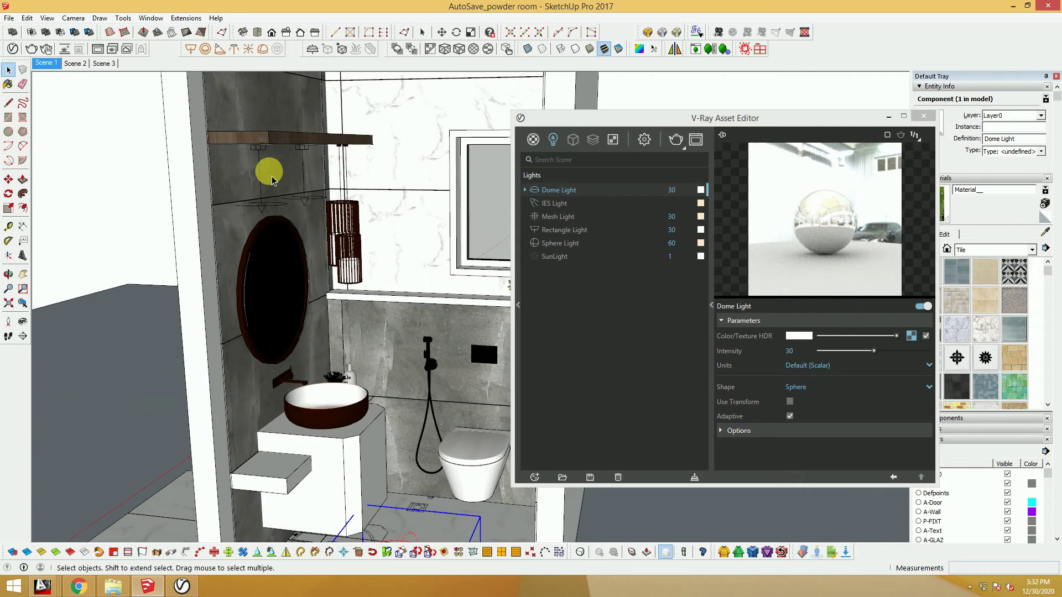
pyautogui.scroll(2, 262, 191)
pyautogui.click(262, 191)
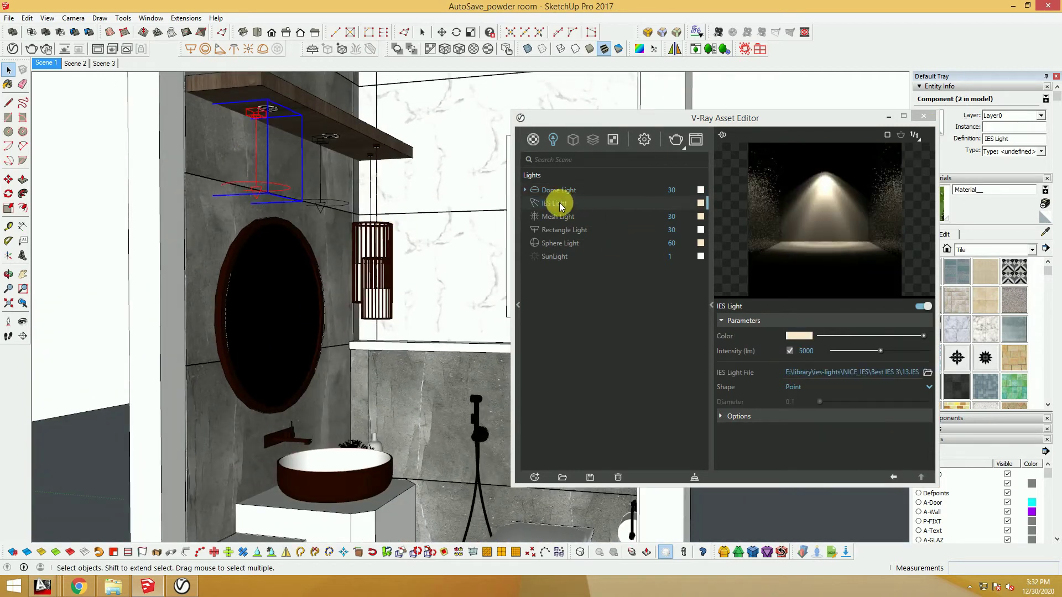
pyautogui.doubleClick(819, 354)
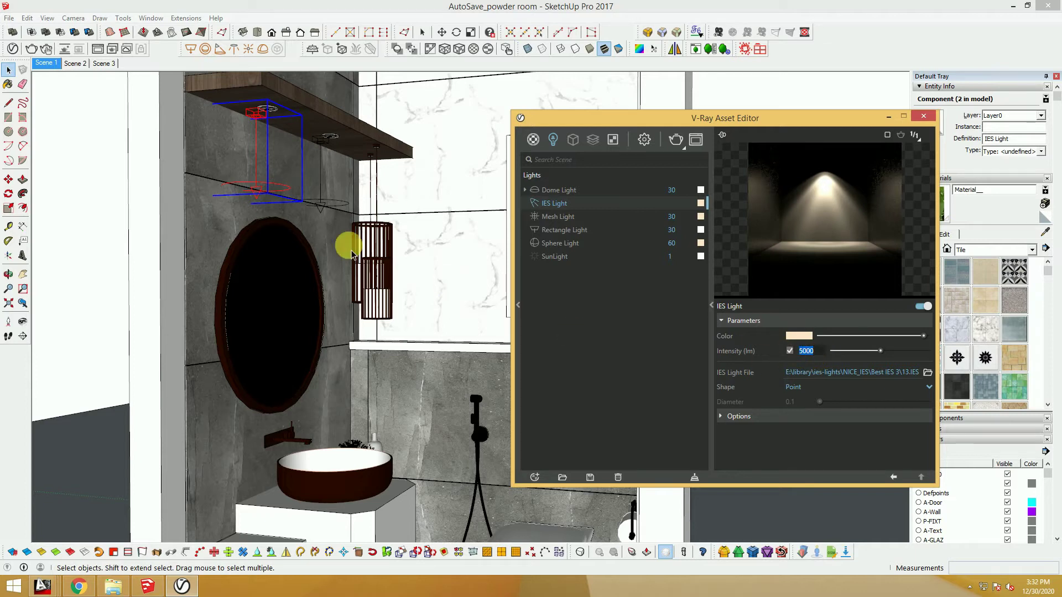
# Inspect the ceiling Rectangle Light: intensity 30, U size 32.57854, V size 35.36328.
pyautogui.moveTo(429, 142)
pyautogui.mouseDown(button='middle')
pyautogui.moveTo(317, 159)
pyautogui.moveTo(304, 230)
pyautogui.moveTo(315, 218)
pyautogui.mouseUp(button='middle')
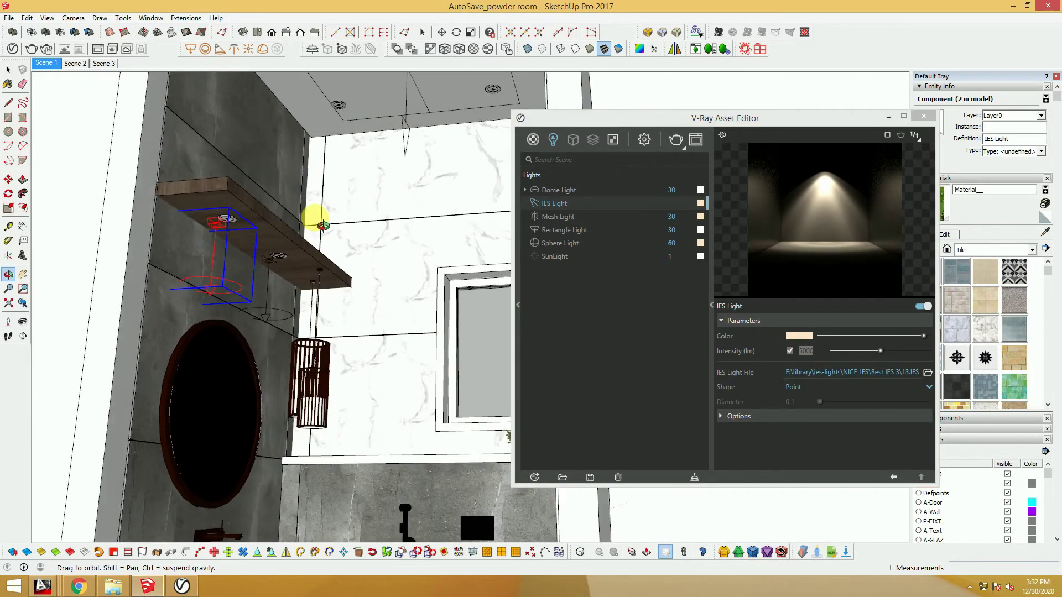
pyautogui.click(404, 126)
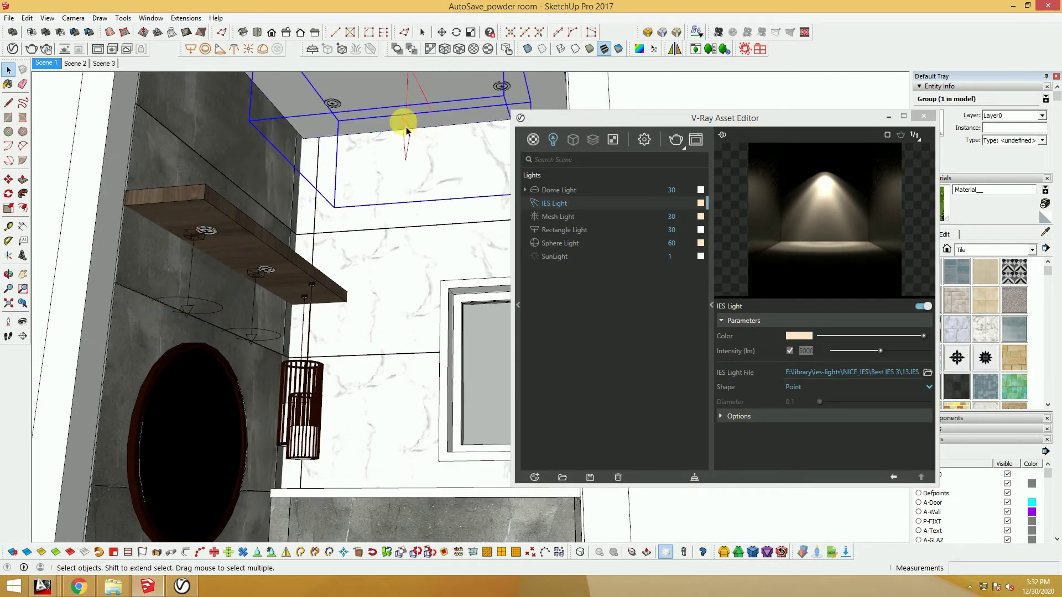
pyautogui.doubleClick(670, 231)
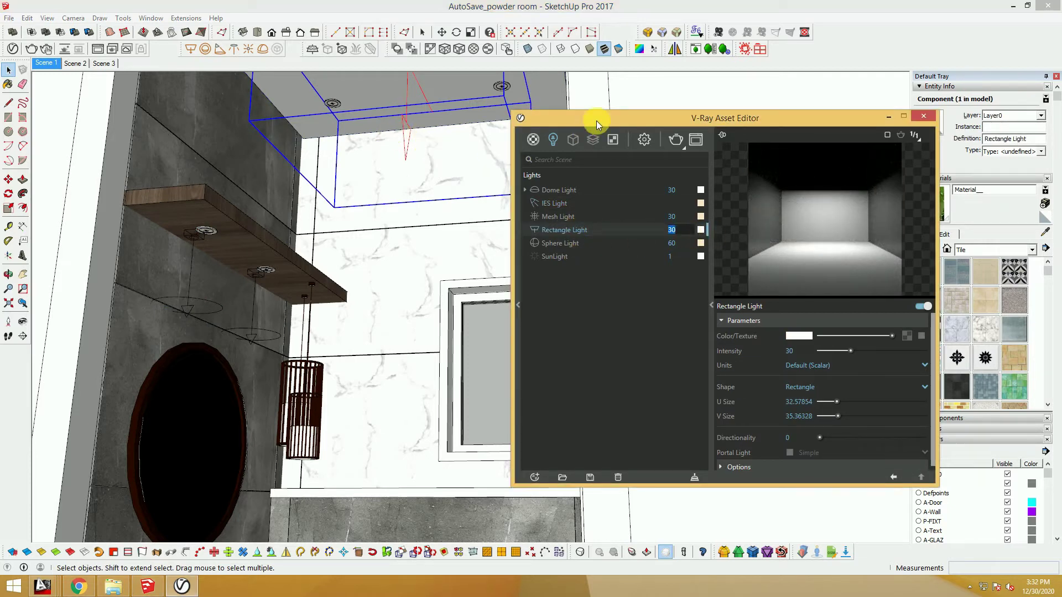
# Select the ceiling mesh light strip and check its Mesh Light intensity.
pyautogui.moveTo(597, 124); pyautogui.dragTo(646, 208)
pyautogui.moveTo(399, 222); pyautogui.dragTo(405, 285, button='middle')
pyautogui.moveTo(312, 149); pyautogui.dragTo(367, 105)
pyautogui.press('space')
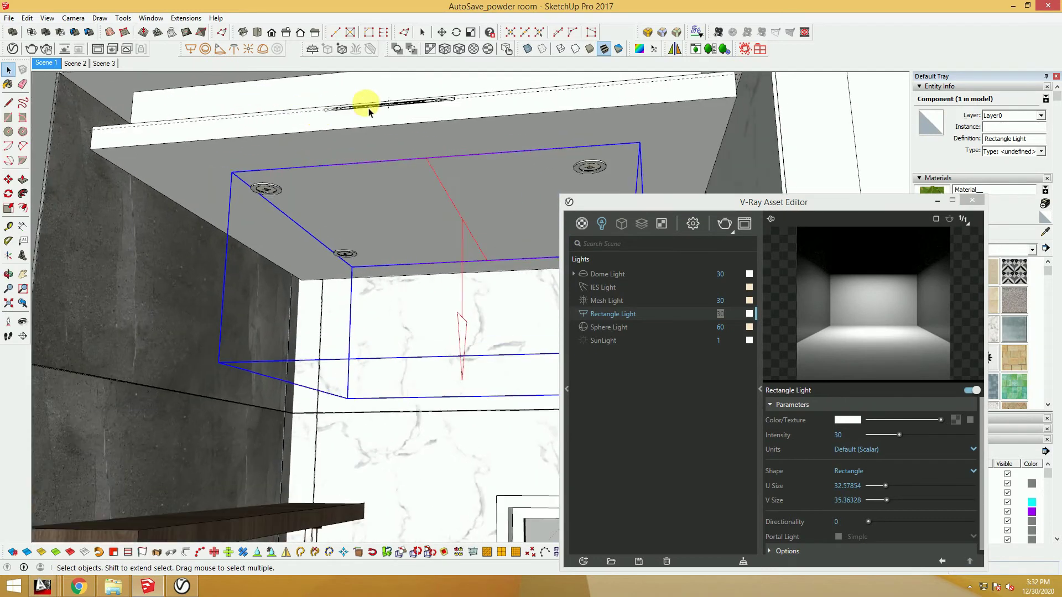
pyautogui.scroll(3, 367, 105)
pyautogui.click(375, 105)
pyautogui.click(374, 105)
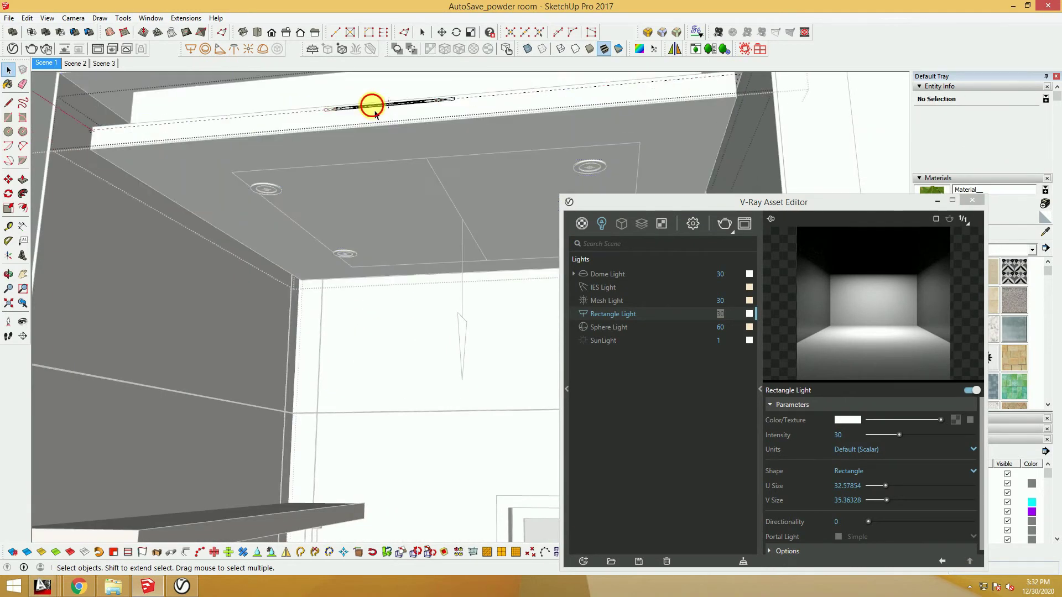
pyautogui.click(719, 310)
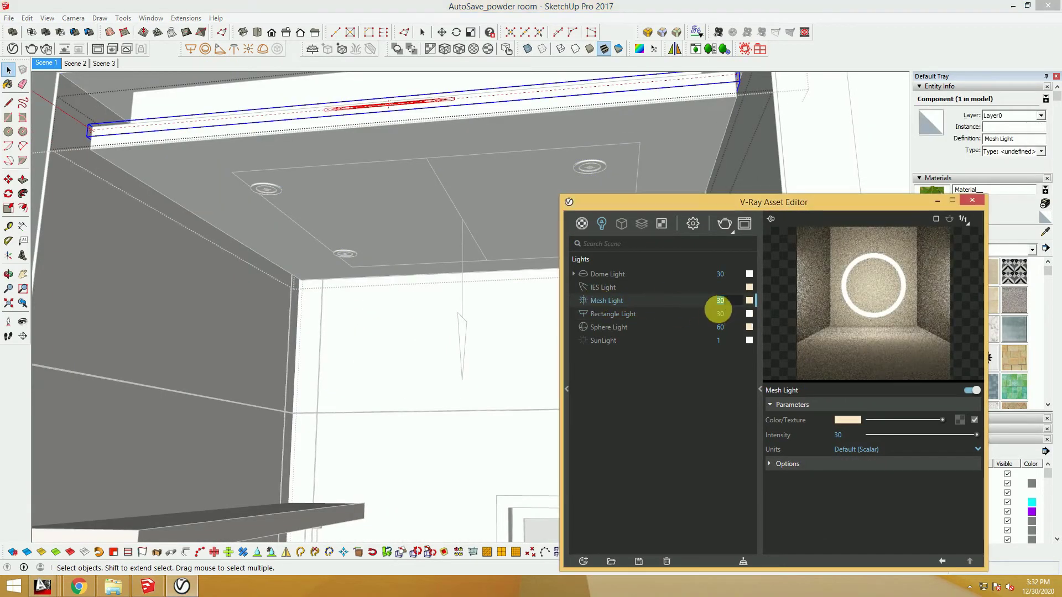
# Inspect the pendant lamp's Sphere Light and confirm its intensity of 60.
pyautogui.moveTo(665, 208); pyautogui.dragTo(684, 206)
pyautogui.moveTo(476, 238)
pyautogui.mouseDown(button='middle')
pyautogui.moveTo(433, 226)
pyautogui.moveTo(379, 273)
pyautogui.moveTo(384, 178)
pyautogui.moveTo(384, 408)
pyautogui.moveTo(347, 380)
pyautogui.moveTo(319, 244)
pyautogui.mouseUp(button='middle')
pyautogui.scroll(2, 337, 390)
pyautogui.scroll(3, 335, 393)
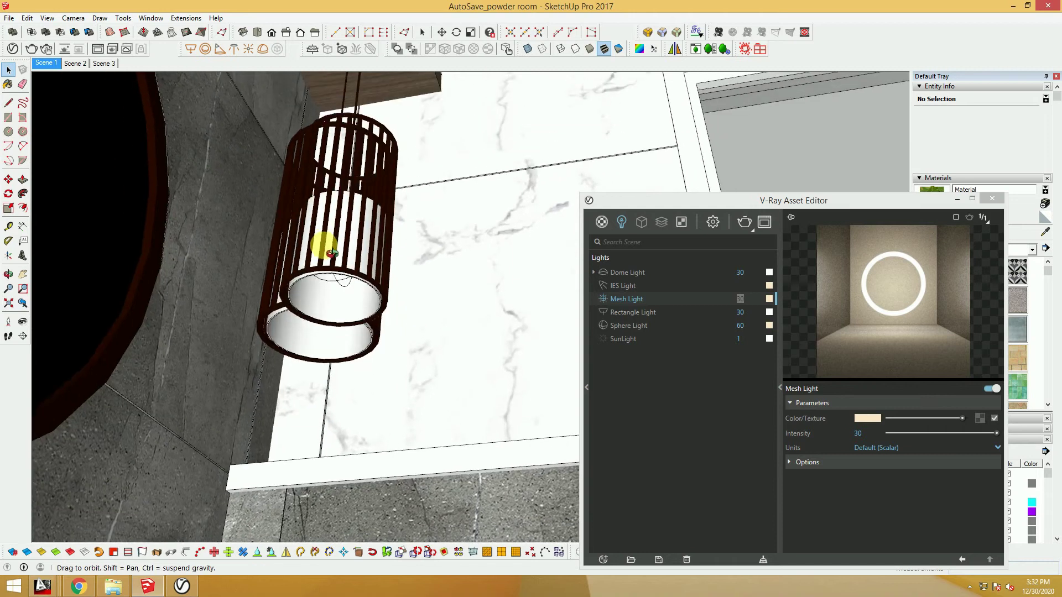
pyautogui.scroll(2, 338, 288)
pyautogui.click(739, 325)
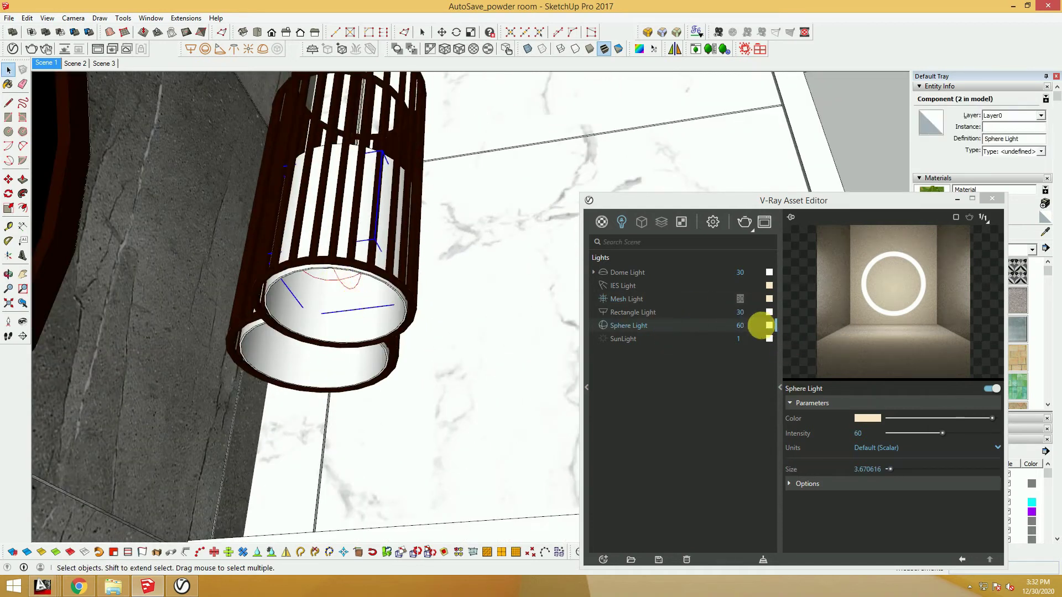
pyautogui.click(728, 365)
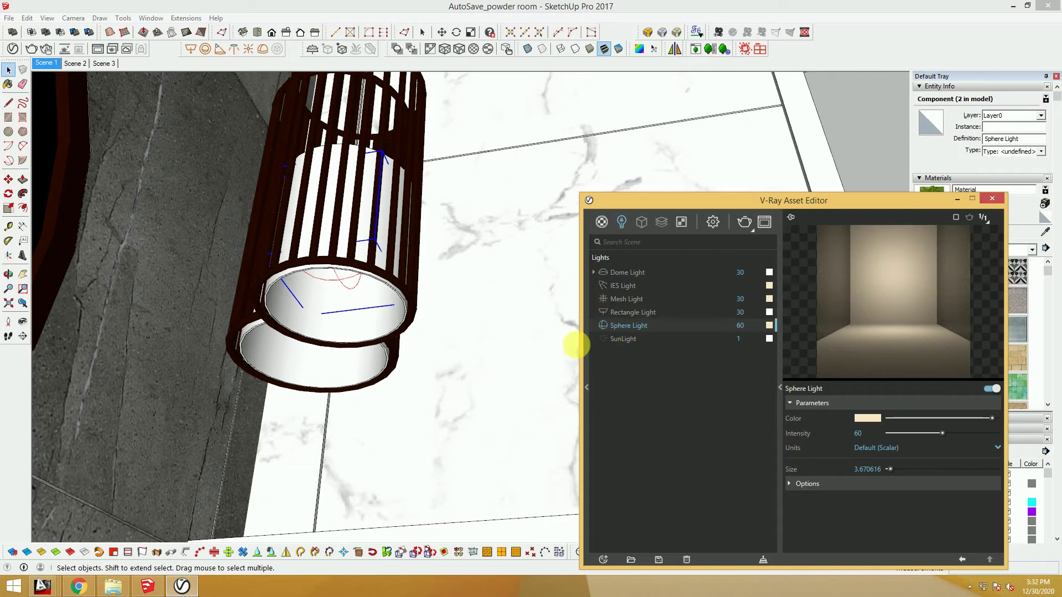
pyautogui.moveTo(702, 204); pyautogui.dragTo(722, 197)
# In V-Ray render settings, turn on denoising and check camera exposure 12.
pyautogui.click(726, 217)
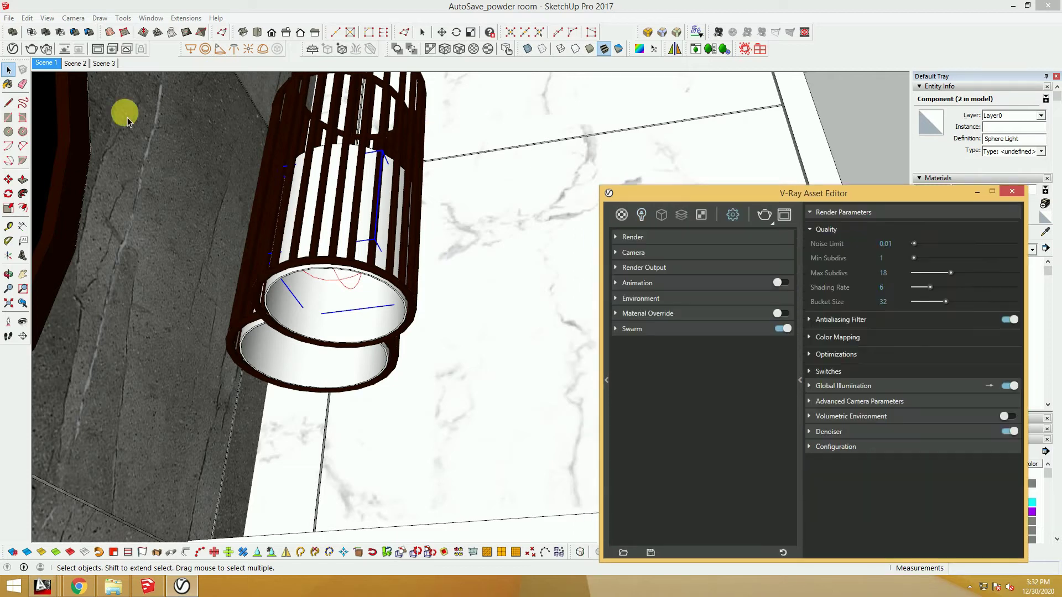
pyautogui.moveTo(633, 190); pyautogui.dragTo(556, 140)
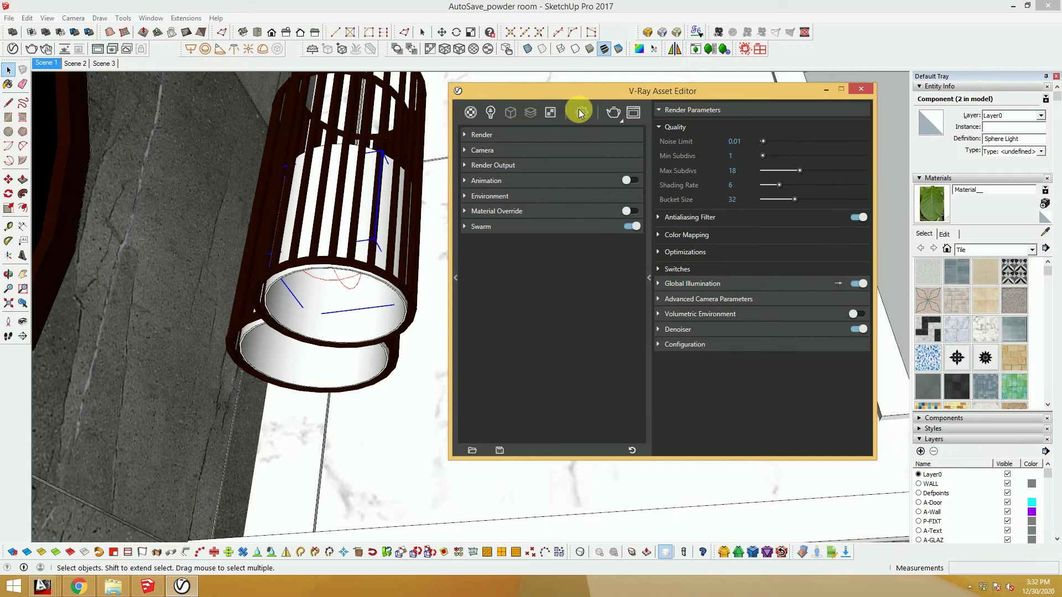
pyautogui.click(549, 135)
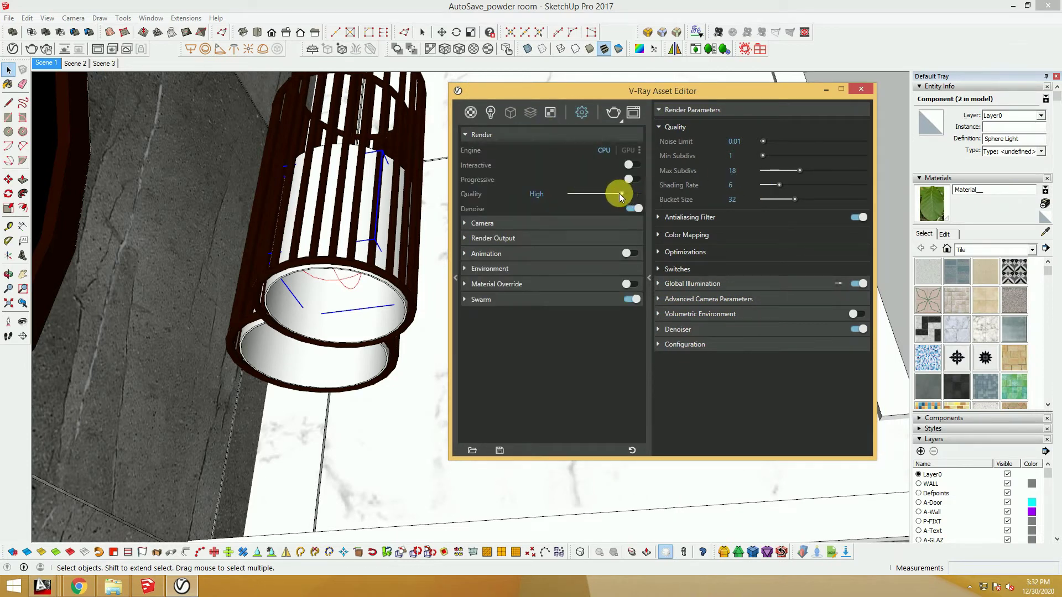
pyautogui.click(630, 209)
pyautogui.click(597, 221)
pyautogui.click(531, 289)
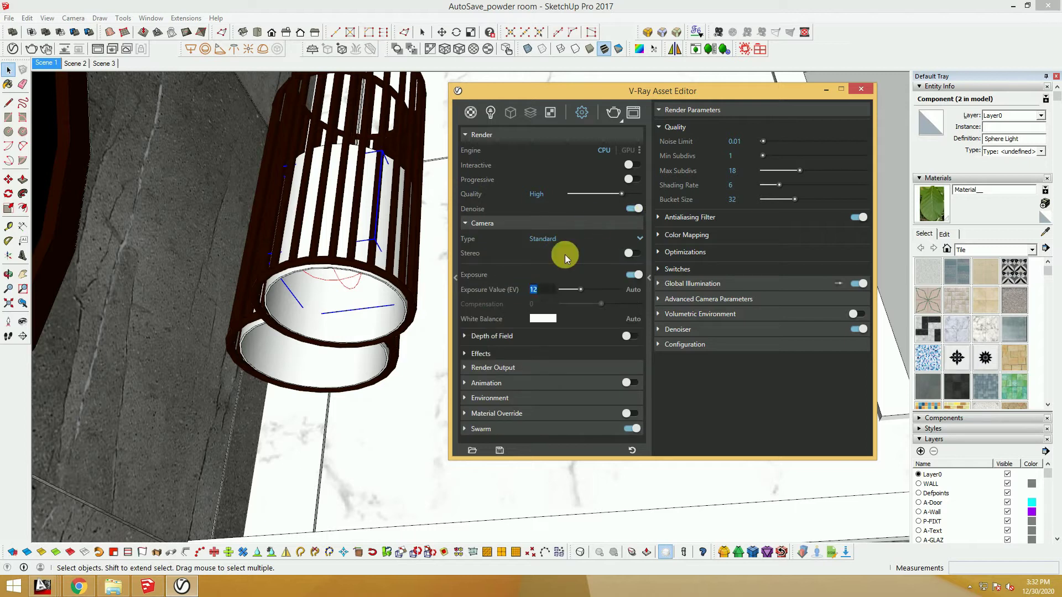
# Set the render output to 1000 × 1600 with safe frame, viewed from Scene 1.
pyautogui.click(558, 223)
pyautogui.click(550, 275)
pyautogui.press('Tab')
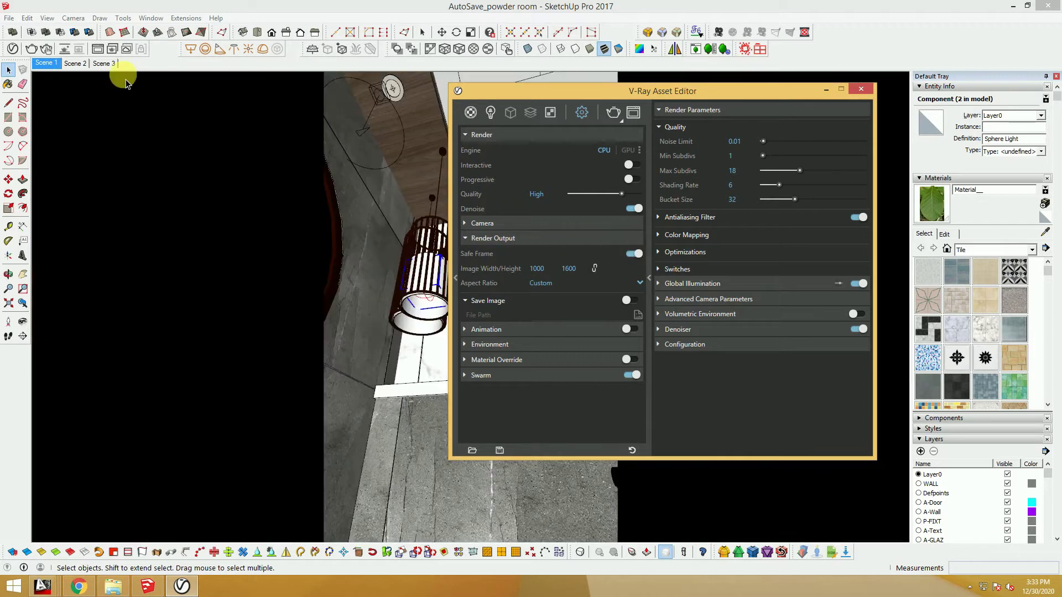
pyautogui.click(43, 63)
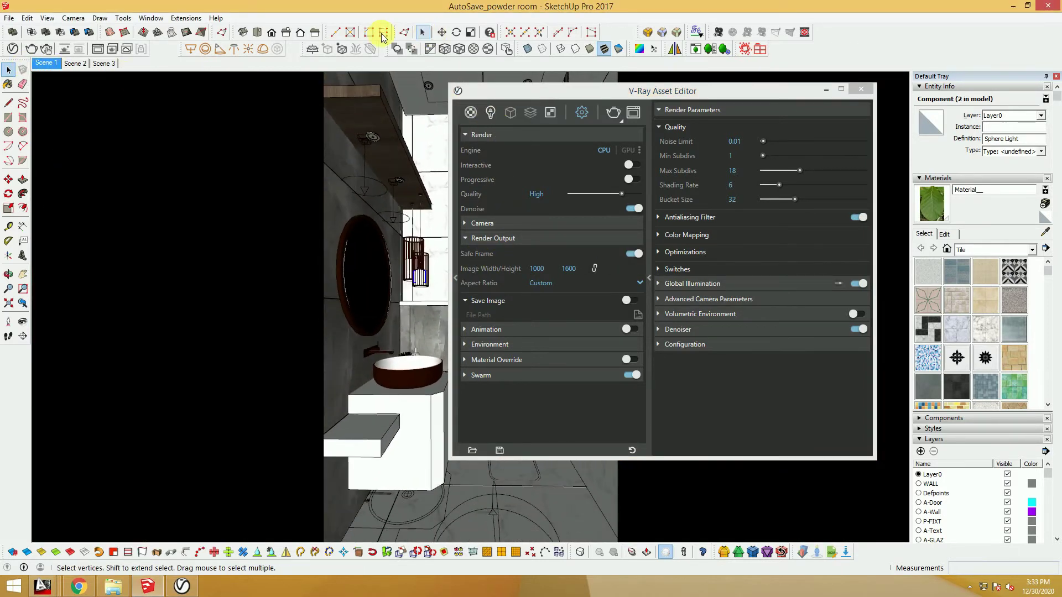
# Review the animation, environment and quality sampling render parameters.
pyautogui.moveTo(493, 91); pyautogui.dragTo(700, 99)
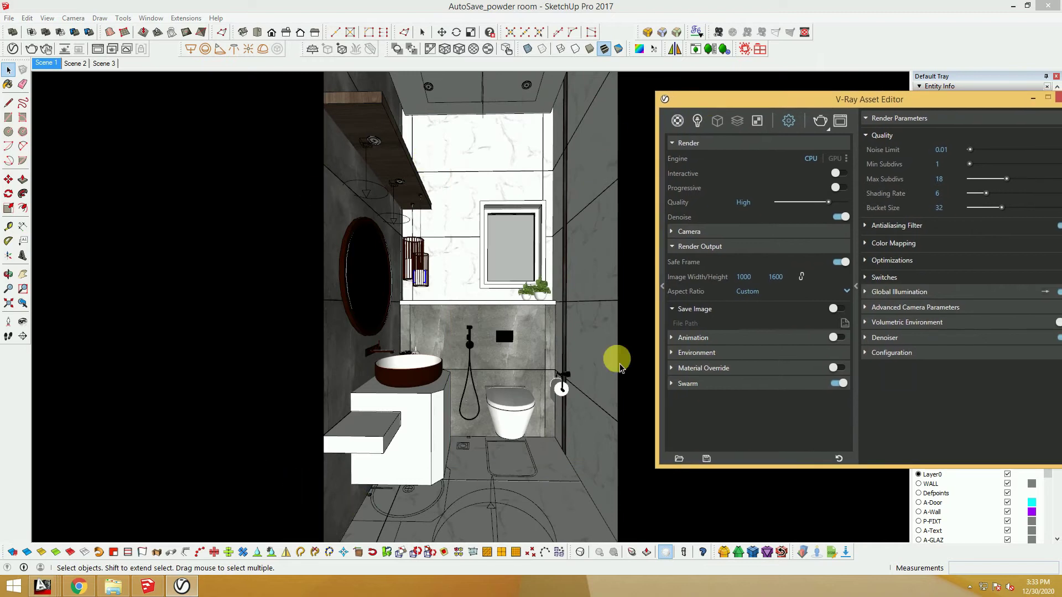
pyautogui.moveTo(749, 102); pyautogui.dragTo(701, 85)
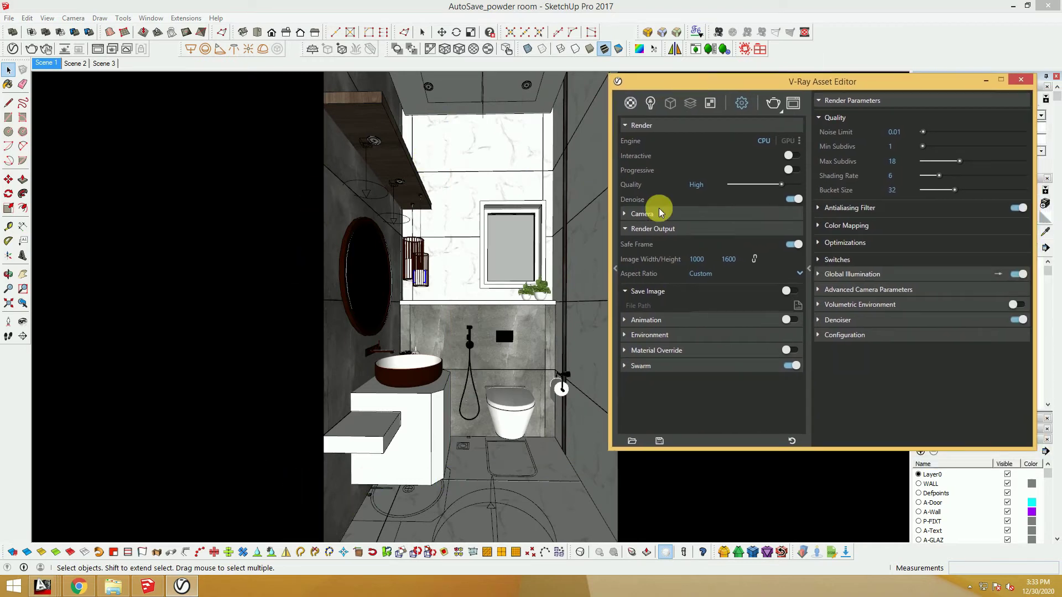
pyautogui.click(683, 229)
pyautogui.click(695, 245)
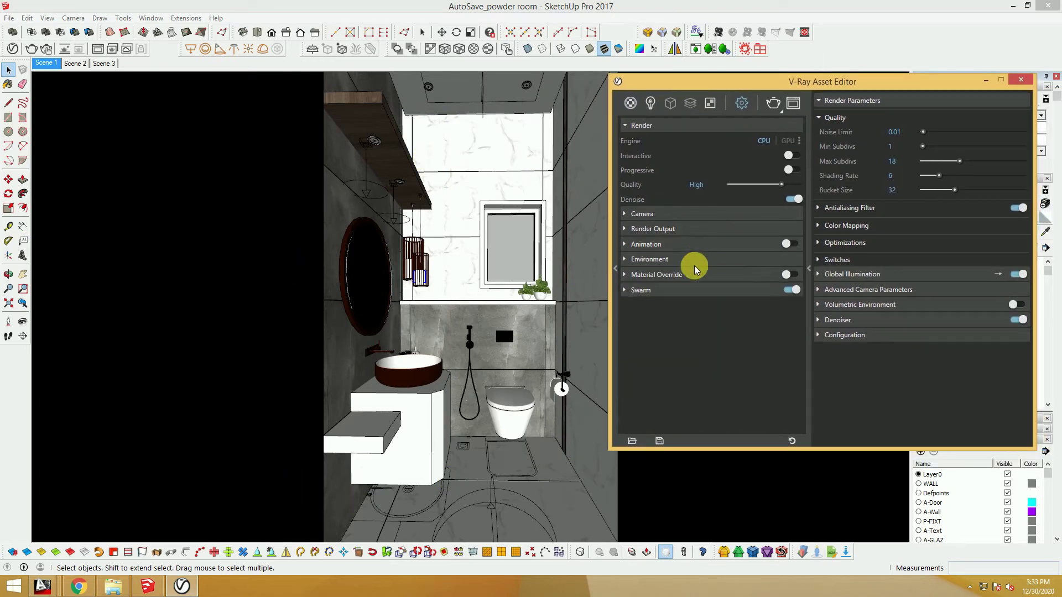
pyautogui.click(698, 260)
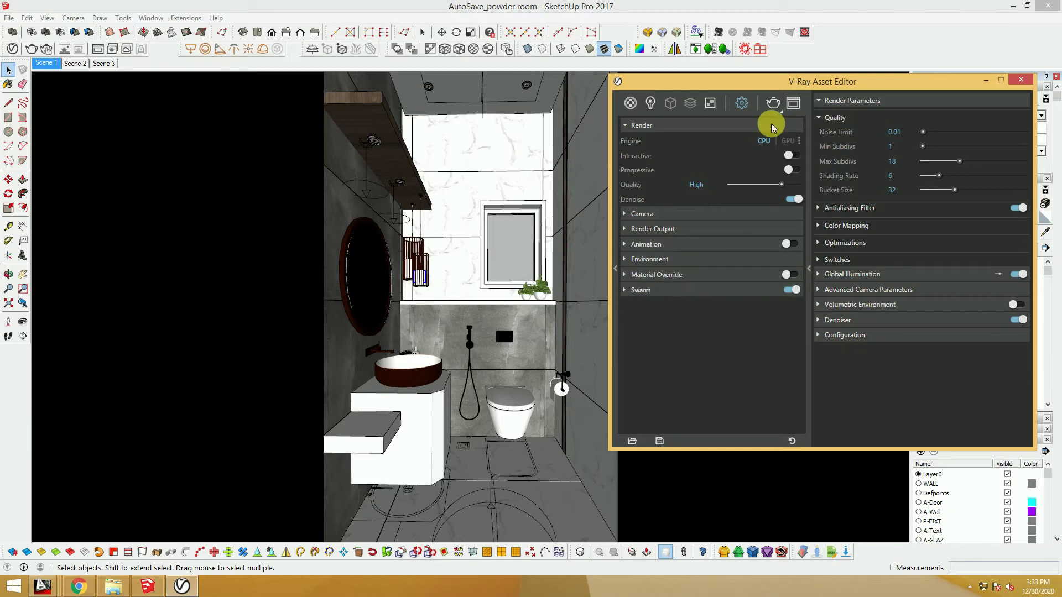
pyautogui.click(763, 125)
pyautogui.click(852, 101)
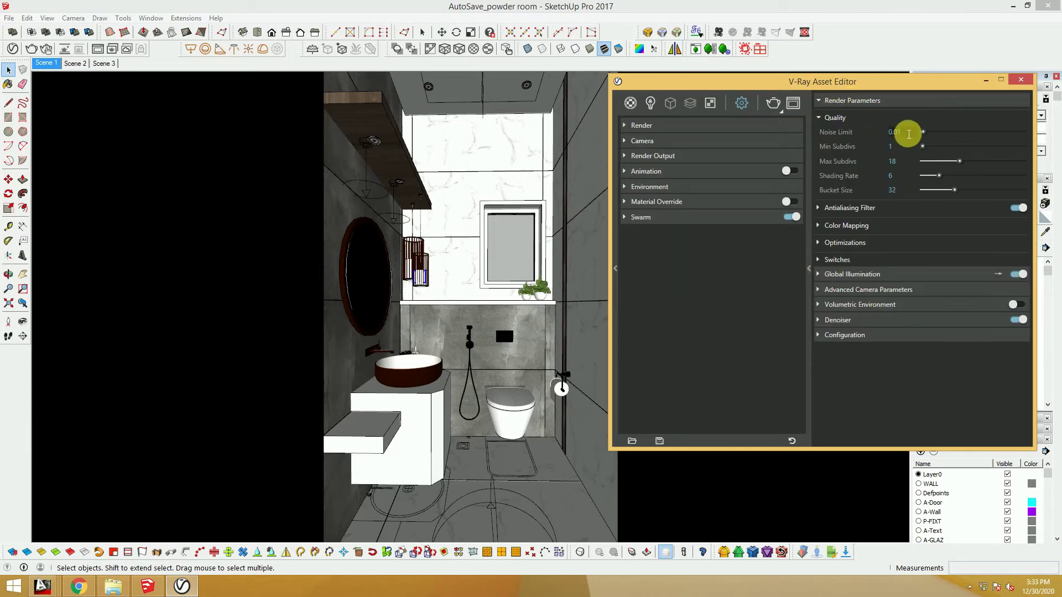
pyautogui.click(900, 162)
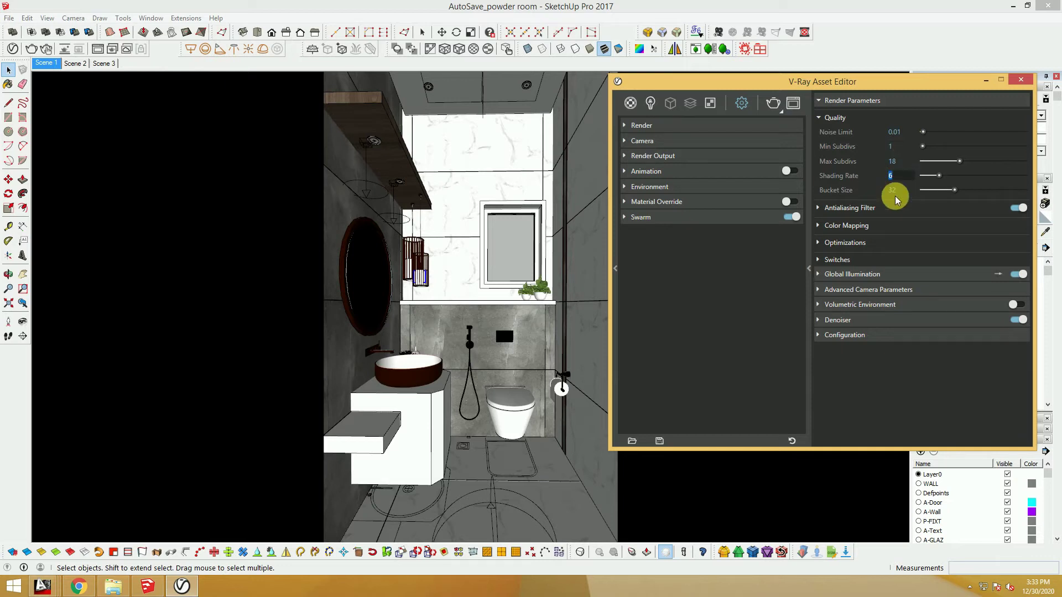
pyautogui.click(853, 102)
# Set GI primary rays to Irradiance map and enable ambient occlusion.
pyautogui.click(900, 133)
pyautogui.click(914, 139)
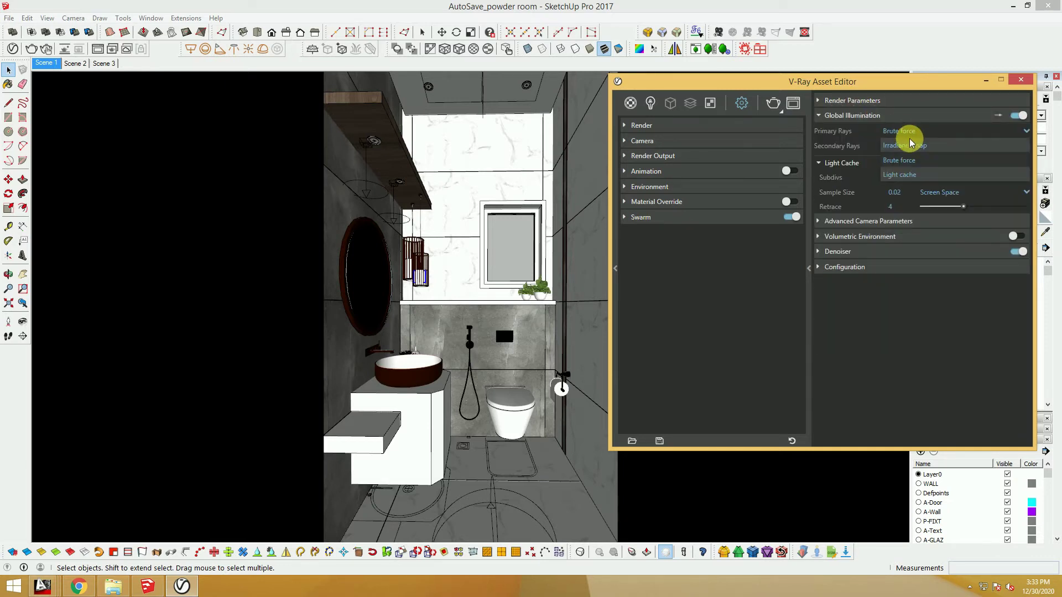
pyautogui.click(910, 145)
pyautogui.click(997, 118)
pyautogui.click(1015, 402)
pyautogui.scroll(-2, 941, 398)
pyautogui.doubleClick(893, 361)
pyautogui.scroll(2, 932, 188)
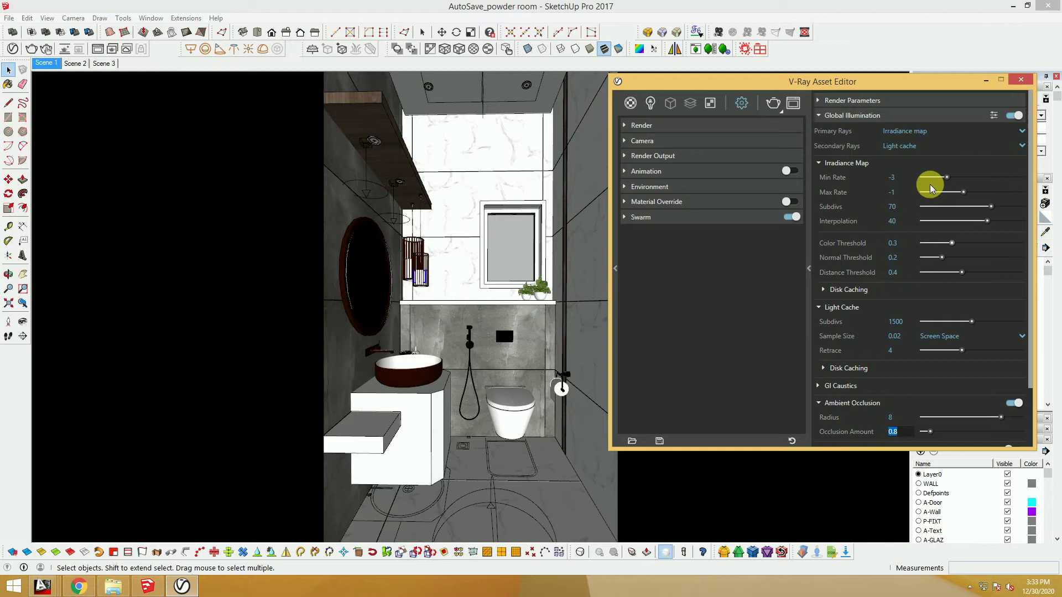
pyautogui.click(899, 115)
# Keep the denoiser preset at Mild.
pyautogui.click(880, 131)
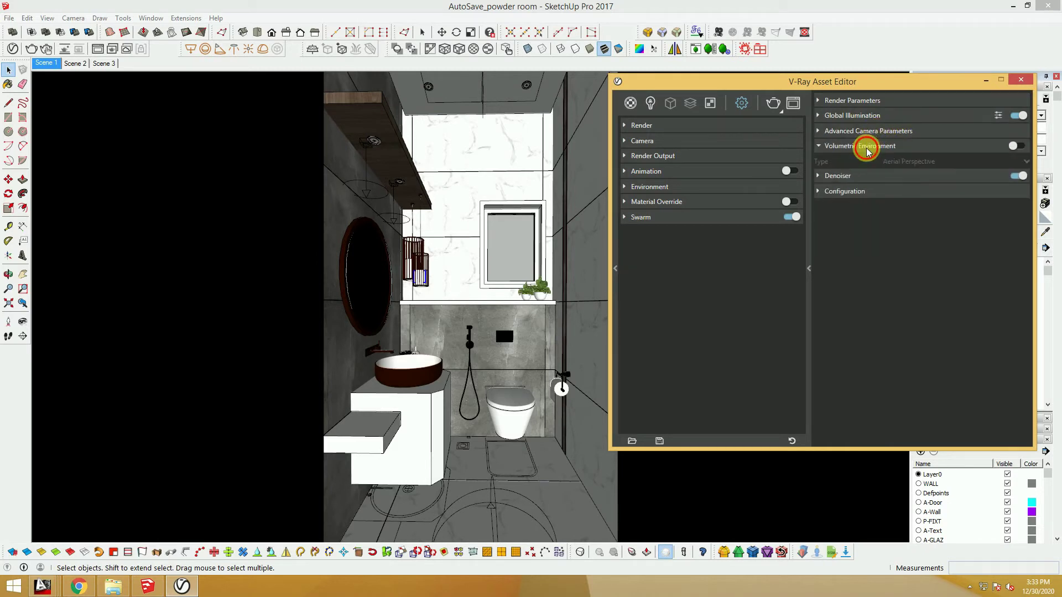
pyautogui.click(868, 161)
pyautogui.click(895, 193)
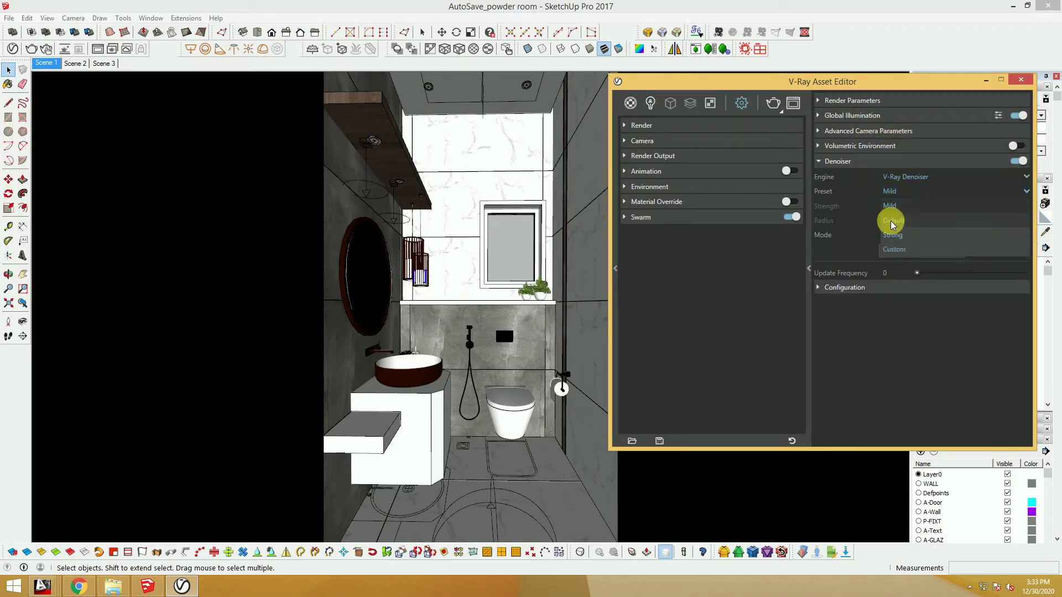
pyautogui.click(896, 191)
pyautogui.click(909, 212)
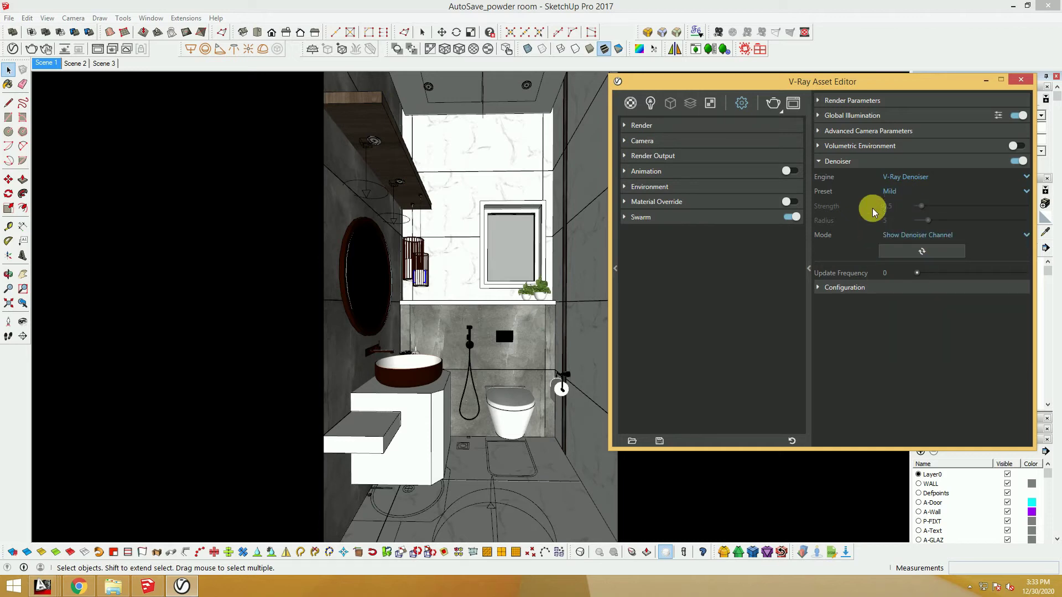
pyautogui.click(877, 161)
# Confirm denoising is on, collapse the Render and Denoiser groups, and move the Asset Editor left.
pyautogui.click(708, 127)
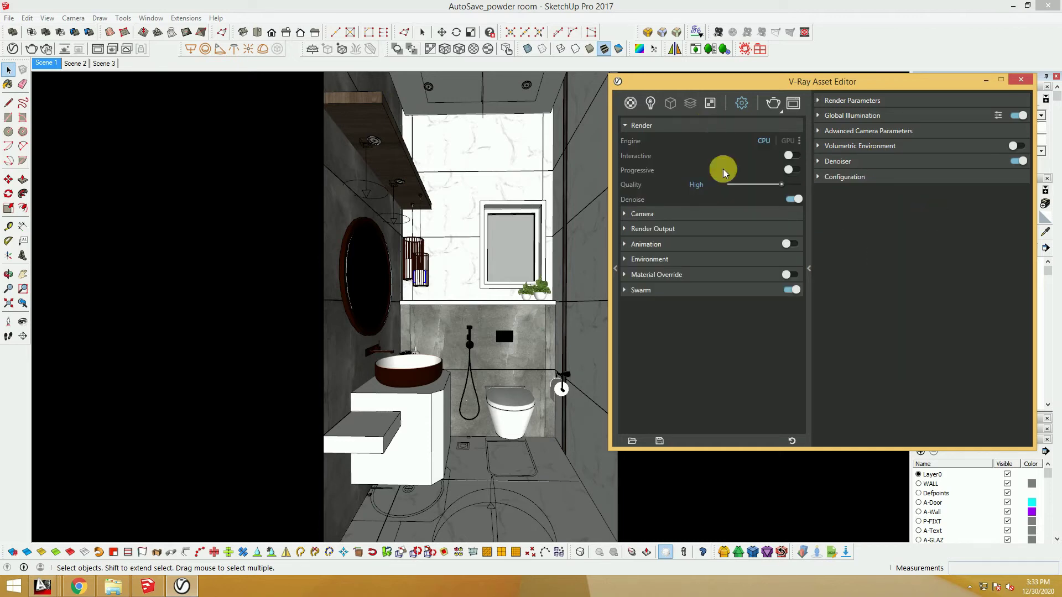
pyautogui.click(791, 200)
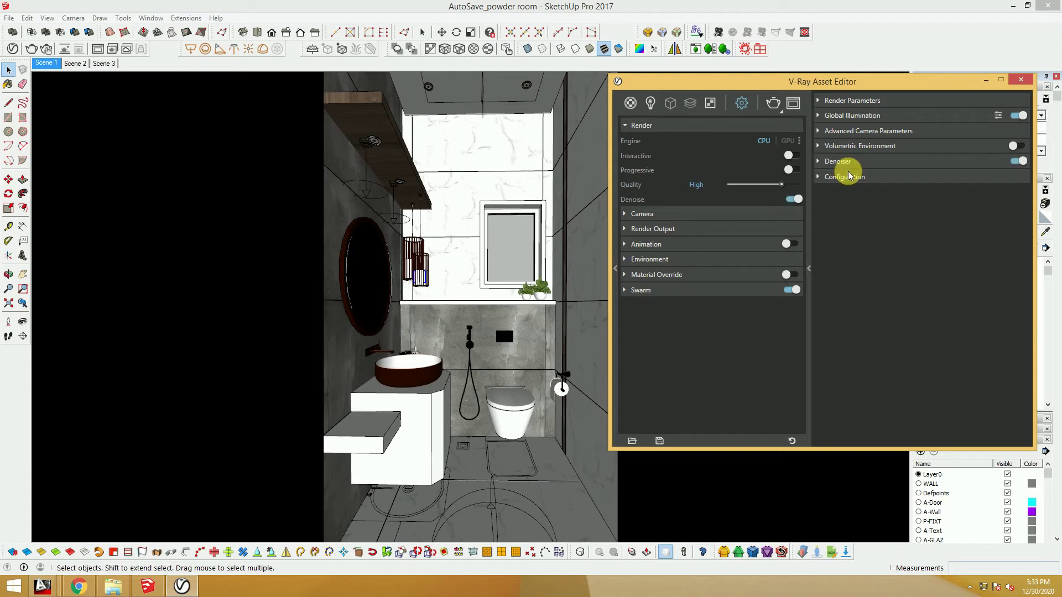
pyautogui.click(843, 162)
pyautogui.click(764, 125)
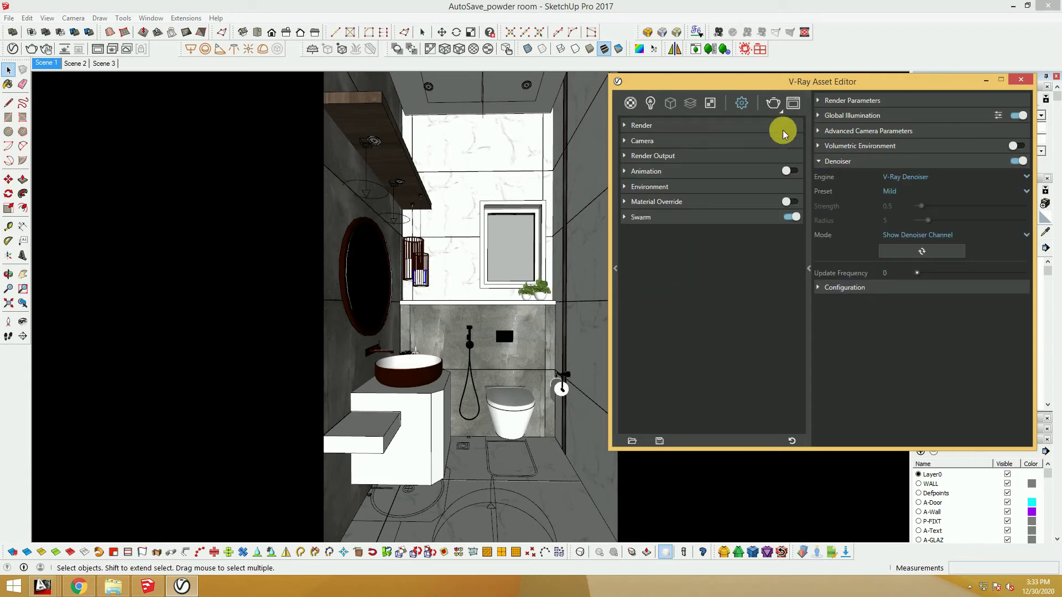
pyautogui.moveTo(813, 82)
pyautogui.mouseDown()
pyautogui.moveTo(829, 82)
pyautogui.moveTo(813, 147)
pyautogui.mouseUp()
pyautogui.click(854, 161)
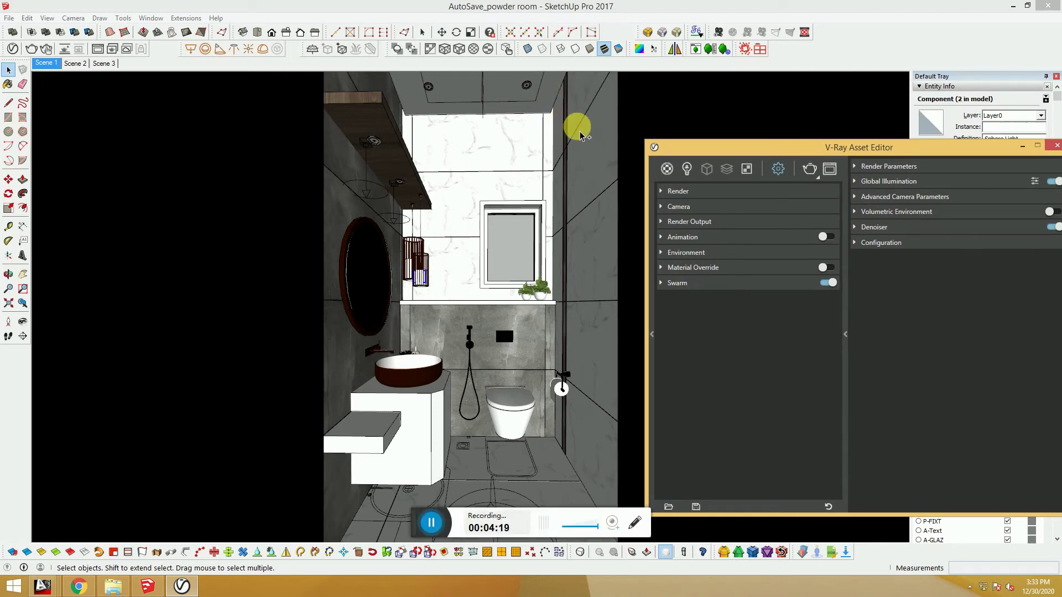
pyautogui.moveTo(681, 147); pyautogui.dragTo(674, 118)
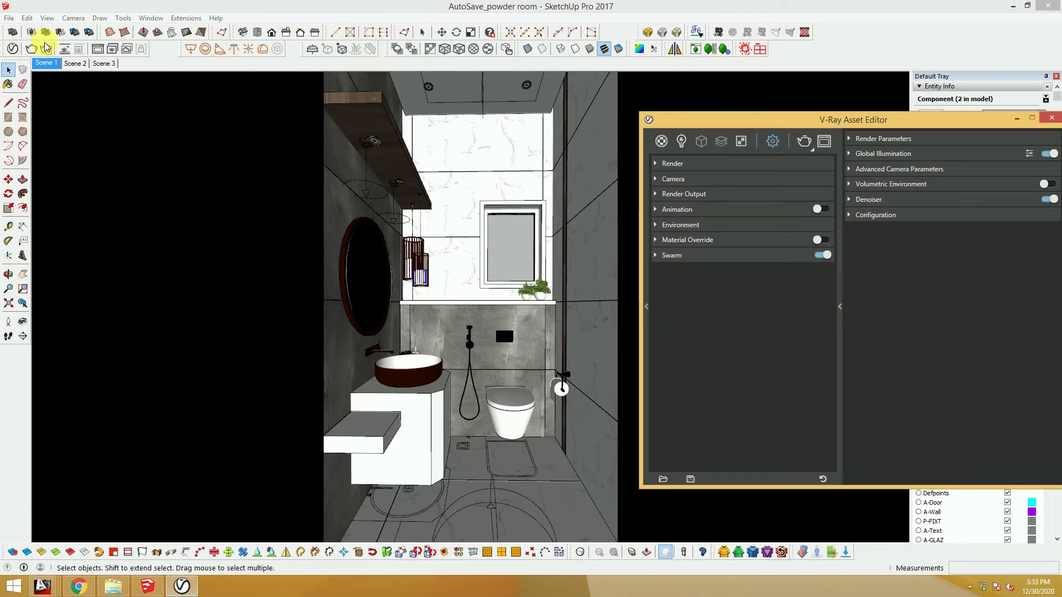
pyautogui.moveTo(880, 117); pyautogui.dragTo(701, 132)
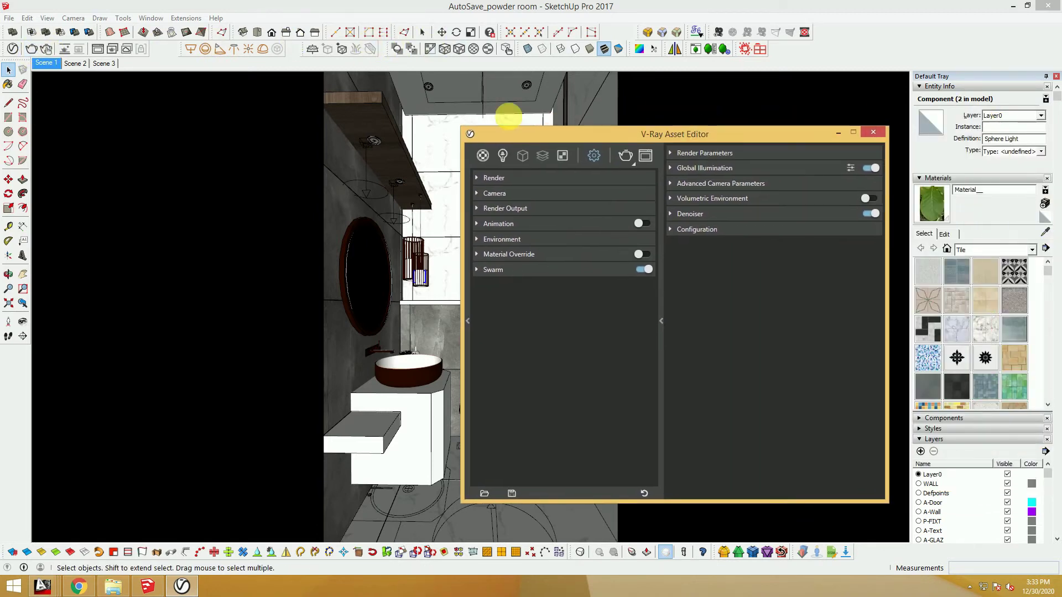
# Render the powder room at 1000 × 1600 and move the Asset Editor off the frame buffer.
pyautogui.click(34, 51)
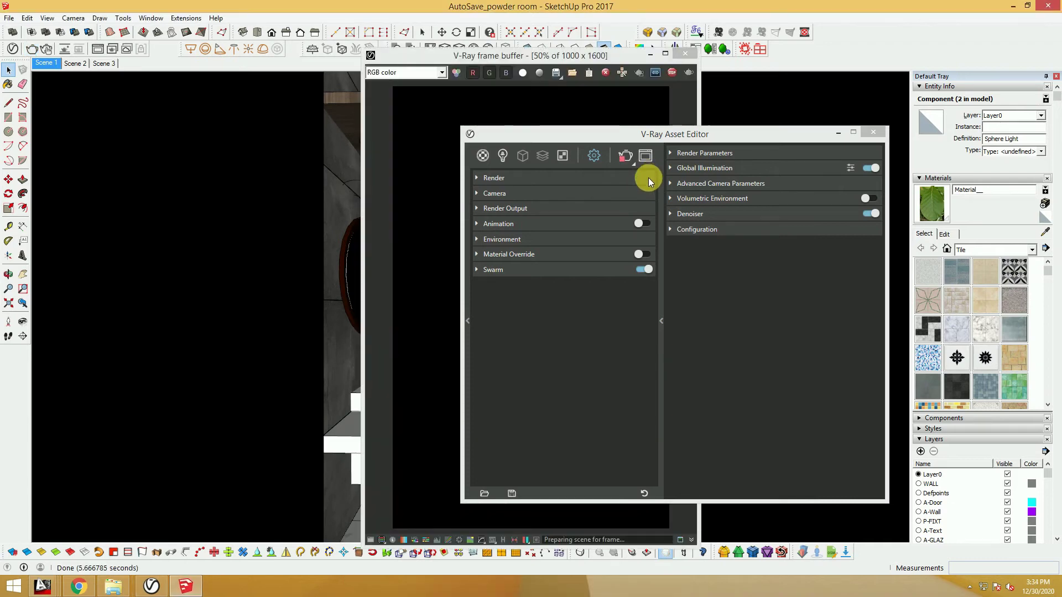
pyautogui.moveTo(647, 129); pyautogui.dragTo(735, 162)
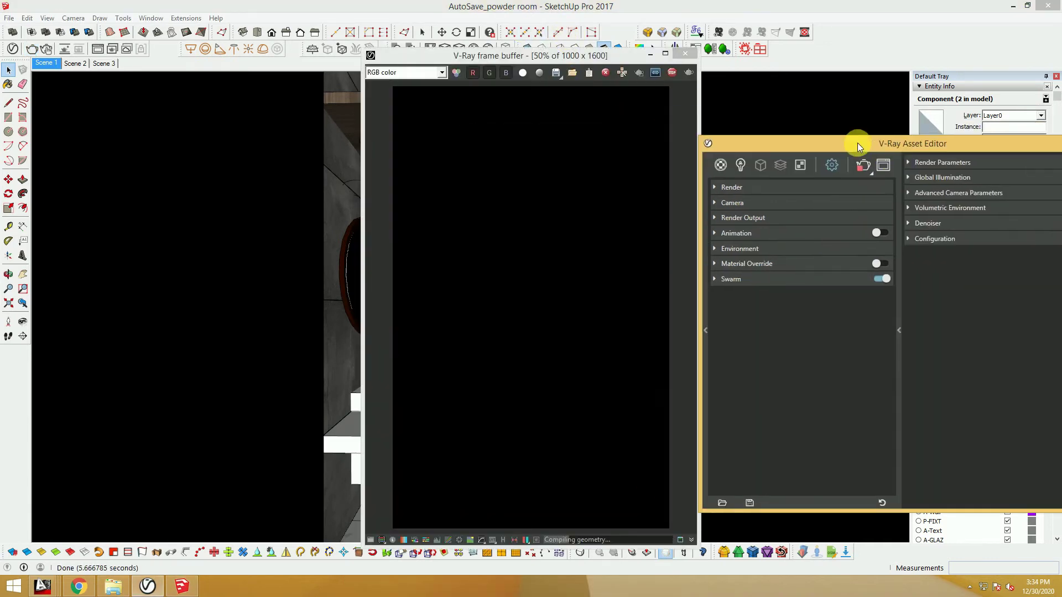
pyautogui.click(924, 166)
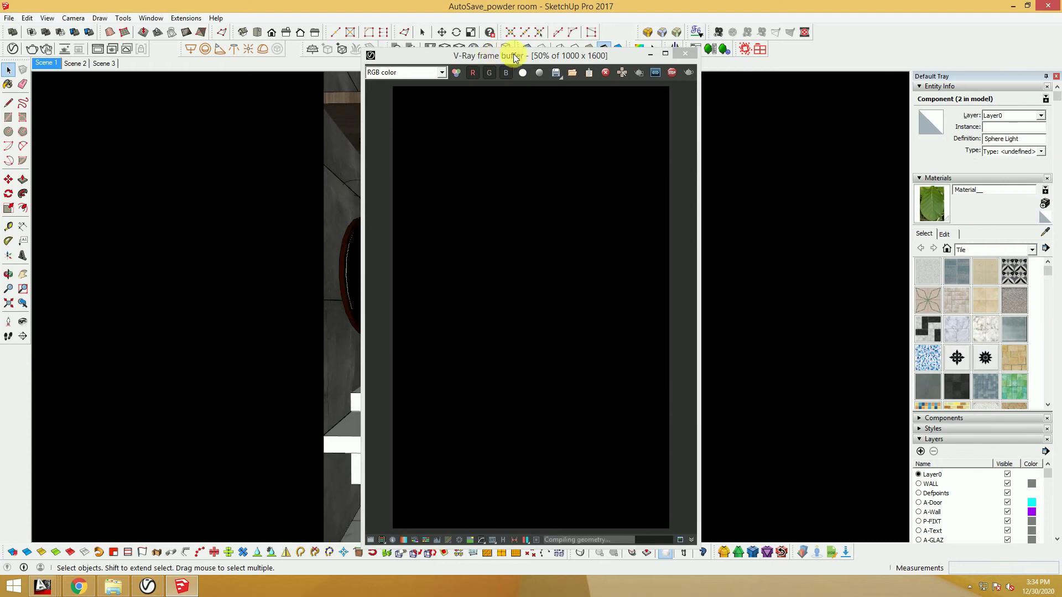
pyautogui.click(508, 51)
pyautogui.click(689, 213)
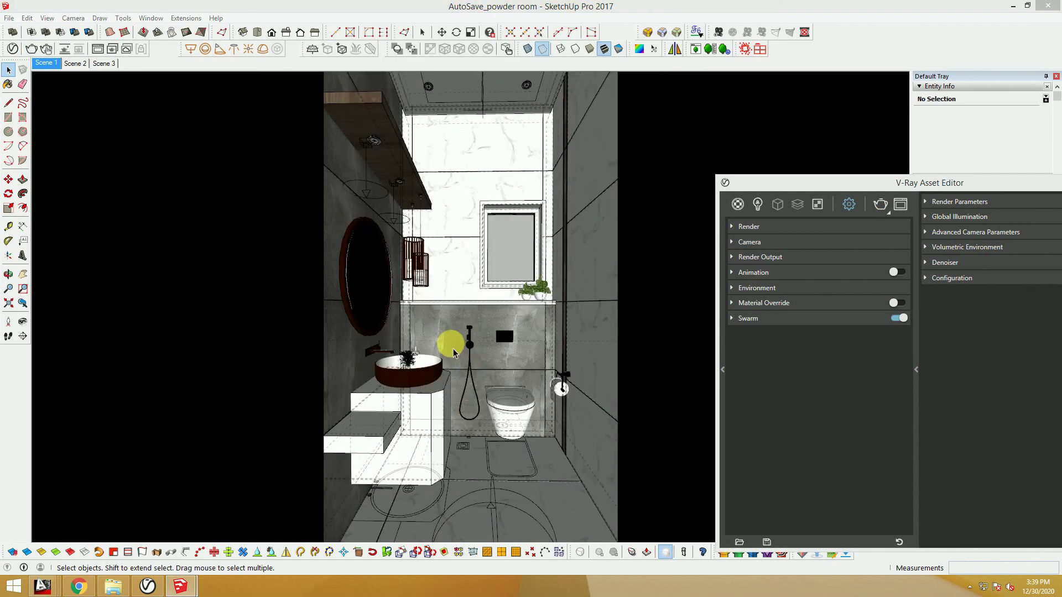
# Zoom in and out on the finished powder room render to inspect its details.
pyautogui.scroll(-2, 519, 263)
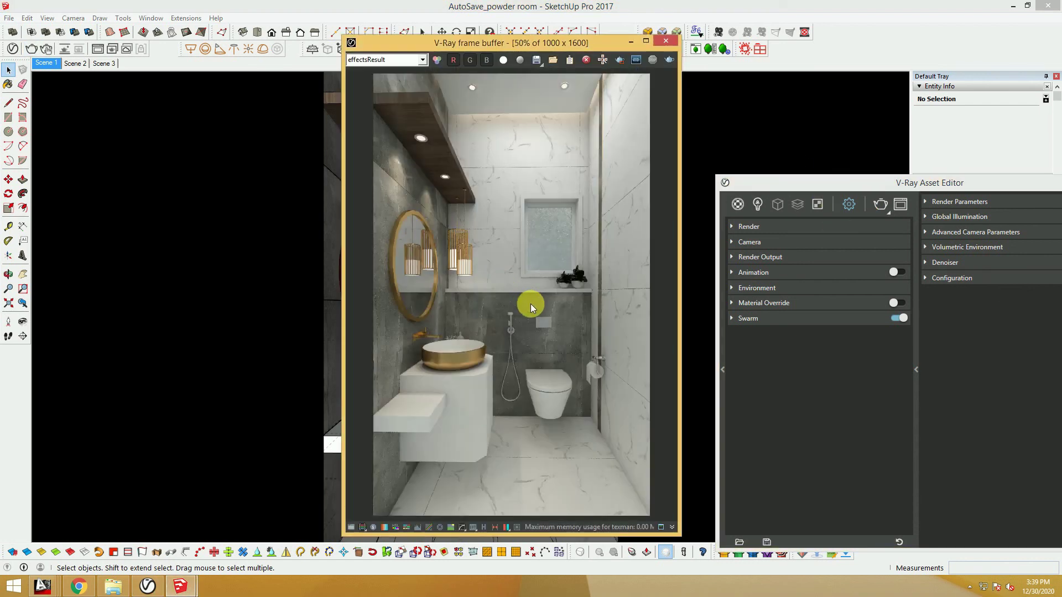
pyautogui.scroll(2, 516, 249)
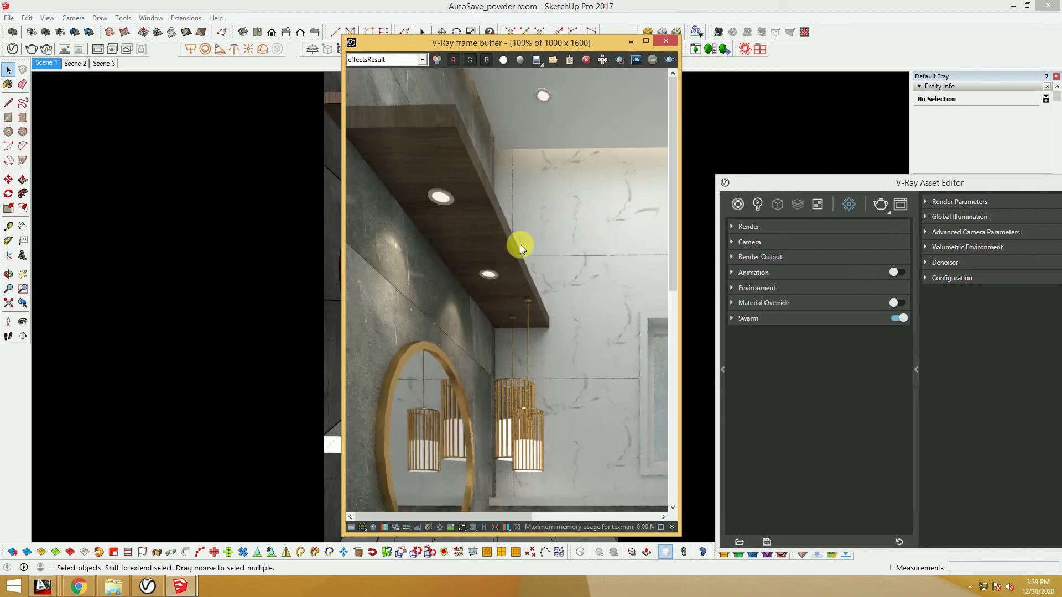
pyautogui.scroll(-2, 517, 242)
pyautogui.scroll(2, 555, 303)
pyautogui.scroll(-2, 556, 304)
pyautogui.scroll(2, 422, 204)
pyautogui.scroll(-2, 481, 302)
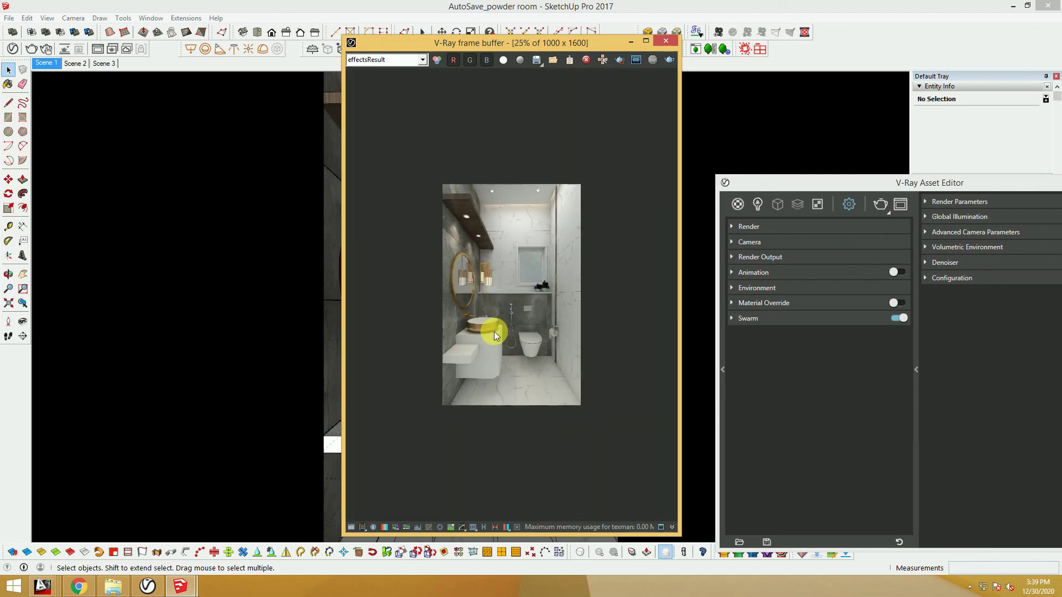